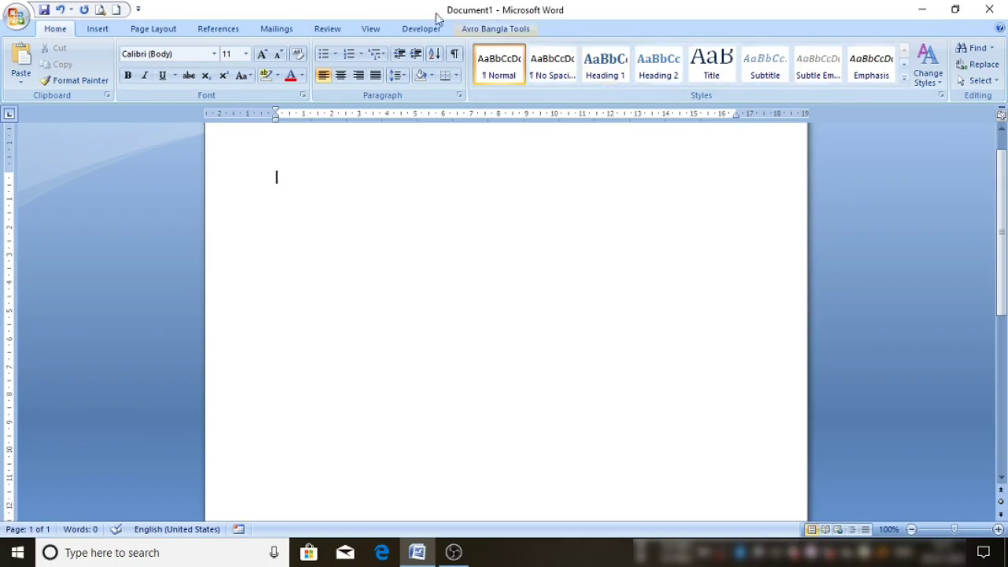
# Step: Draw a circle about 12.65 cm in diameter and position it near the upper middle of the page
pyautogui.click(96, 30)
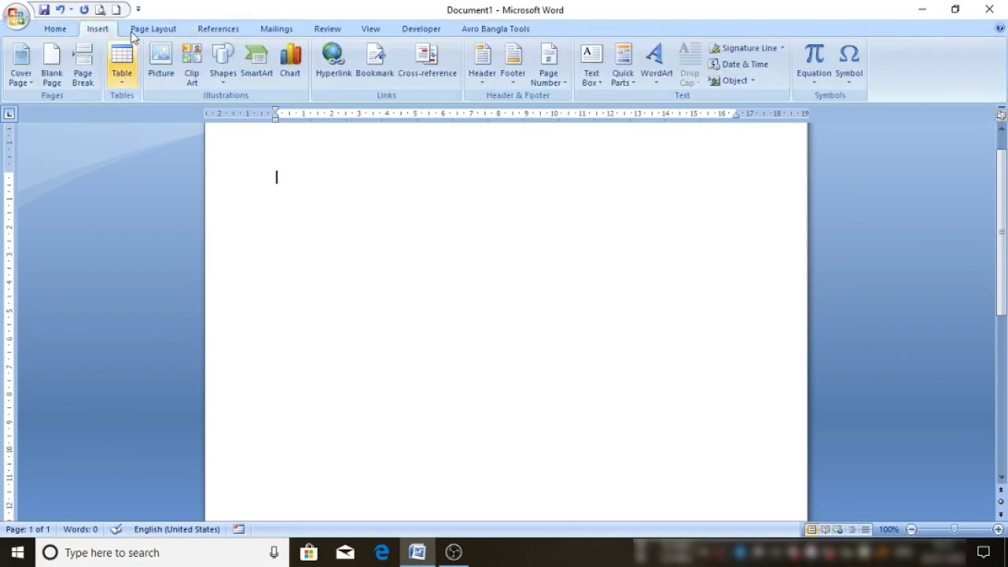
pyautogui.click(224, 64)
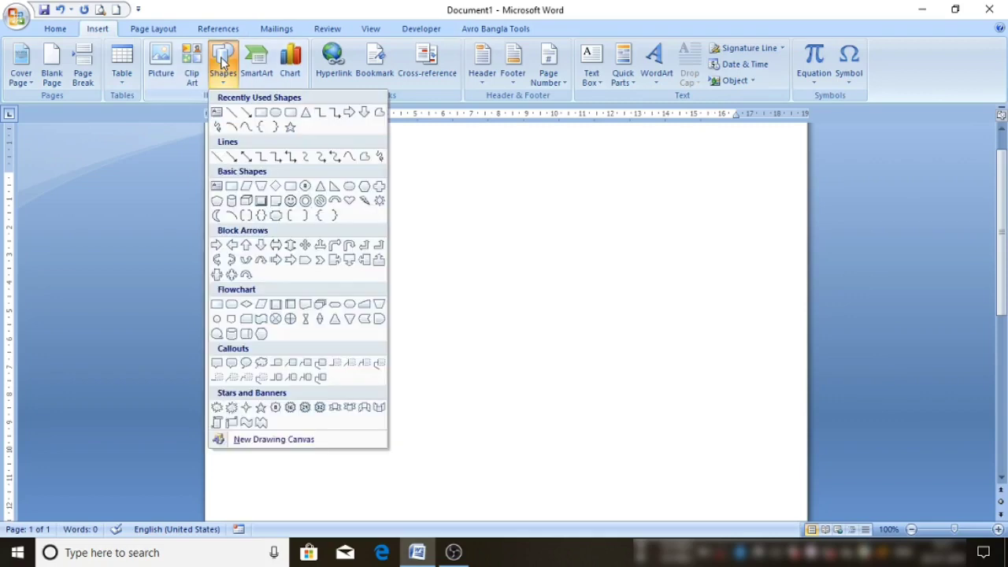
pyautogui.click(277, 115)
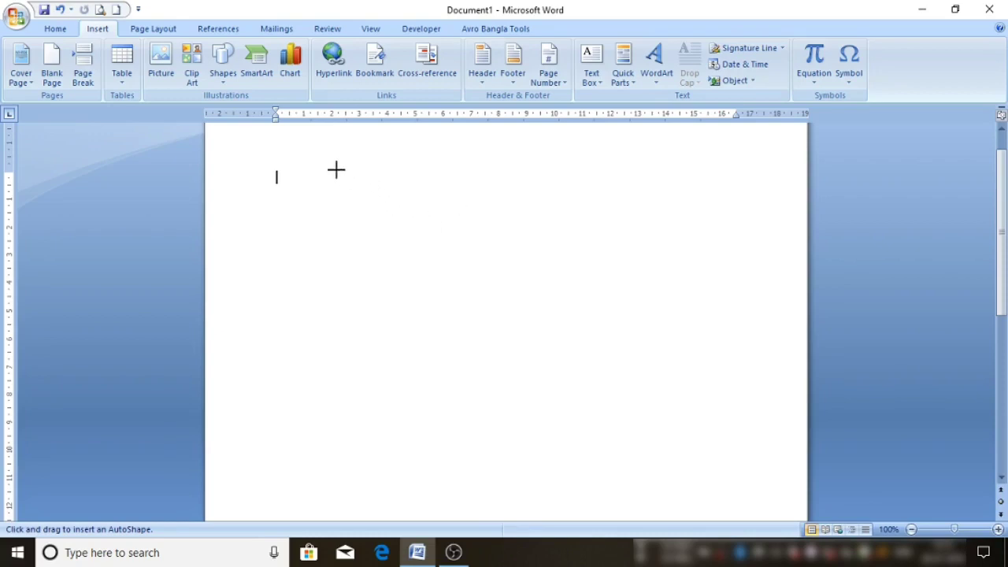
pyautogui.moveTo(327, 162); pyautogui.dragTo(680, 455)
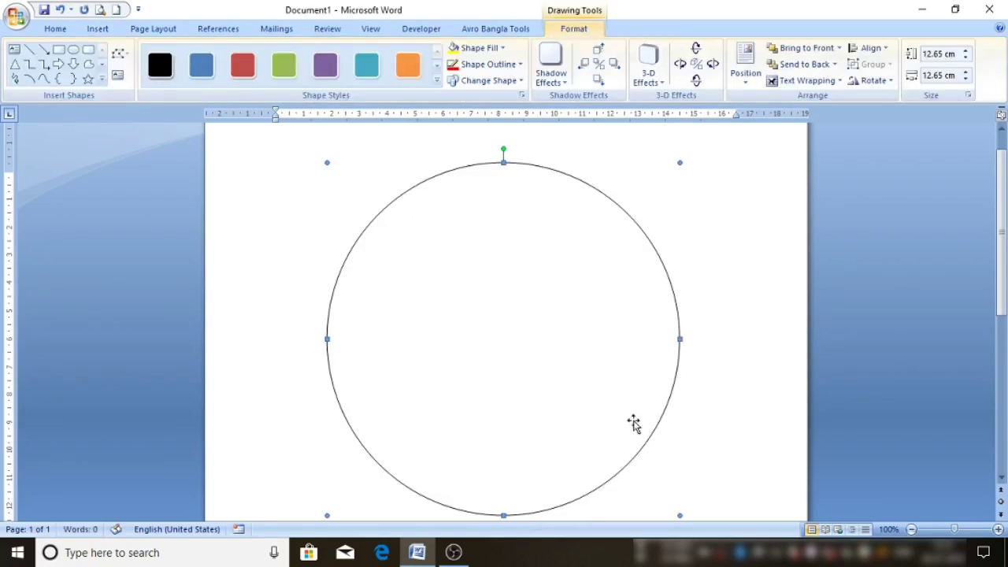
pyautogui.moveTo(513, 340); pyautogui.dragTo(510, 329)
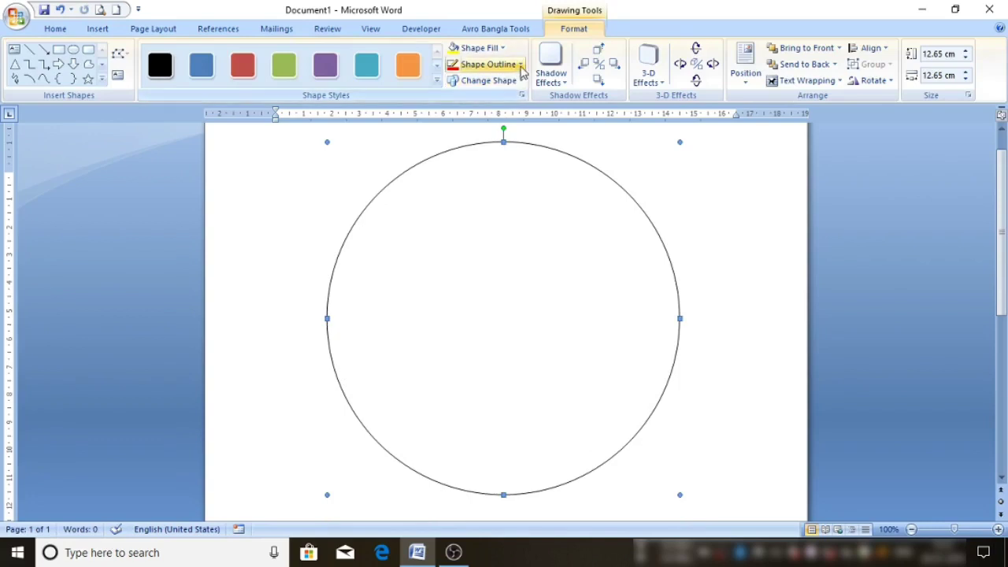
# Step: Give the circle a red outline with a weight of 1½ pt
pyautogui.click(488, 64)
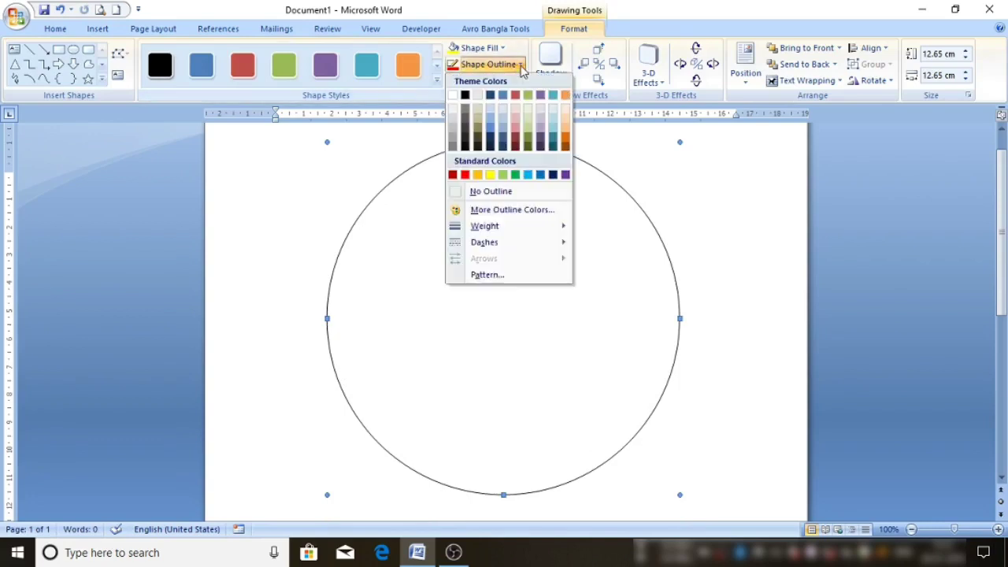
pyautogui.click(465, 175)
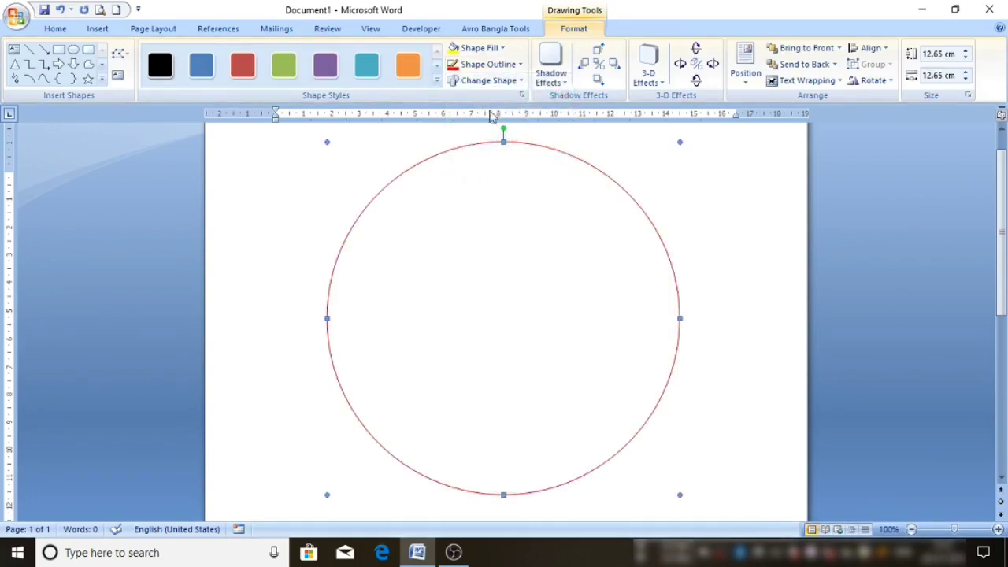
pyautogui.click(519, 65)
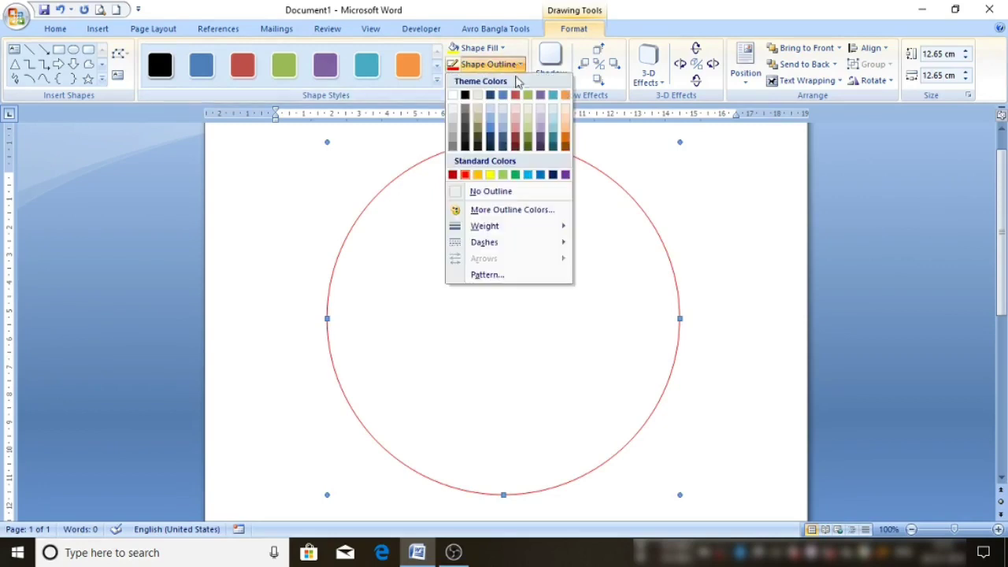
pyautogui.moveTo(485, 227)
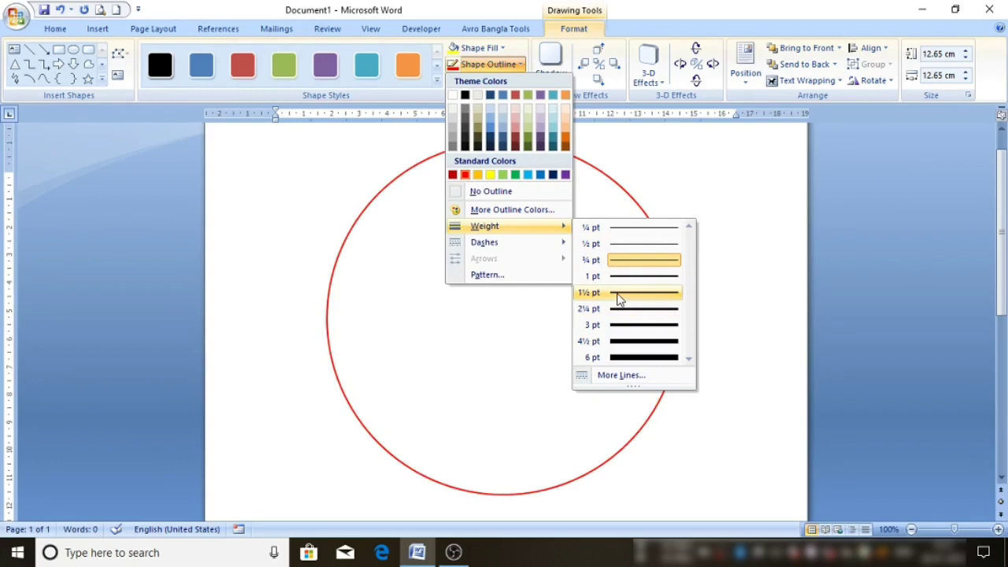
pyautogui.click(619, 293)
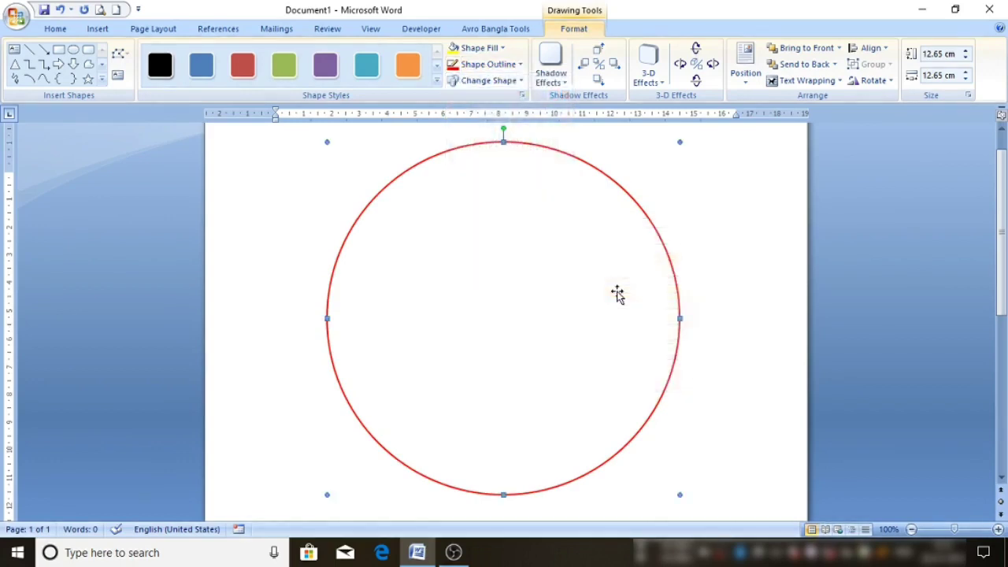
# Step: Duplicate the red circle and shrink the copy to about 12.36 cm in diameter
pyautogui.rightClick(477, 218)
pyautogui.click(507, 243)
pyautogui.rightClick(478, 218)
pyautogui.click(513, 259)
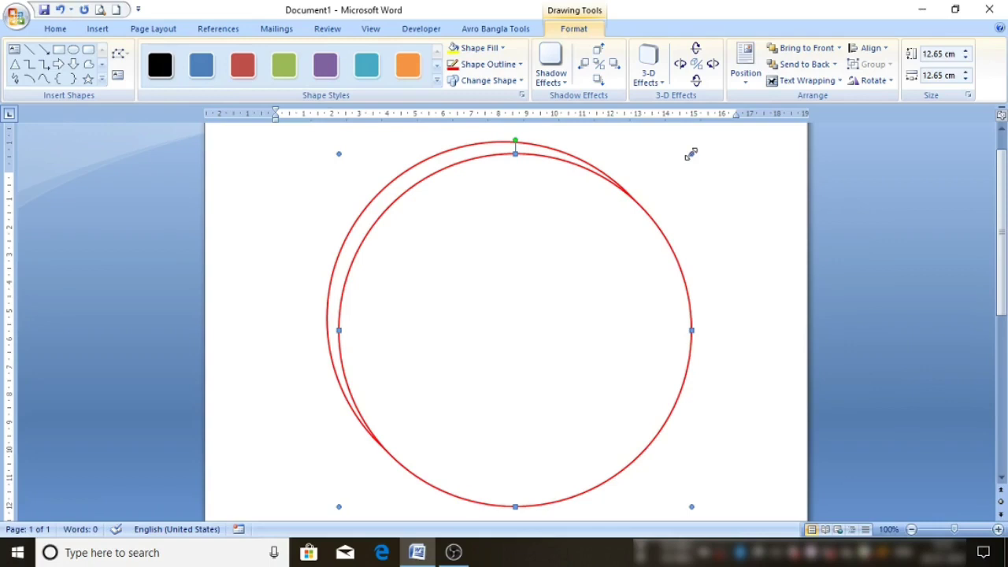
pyautogui.moveTo(692, 154); pyautogui.dragTo(684, 161)
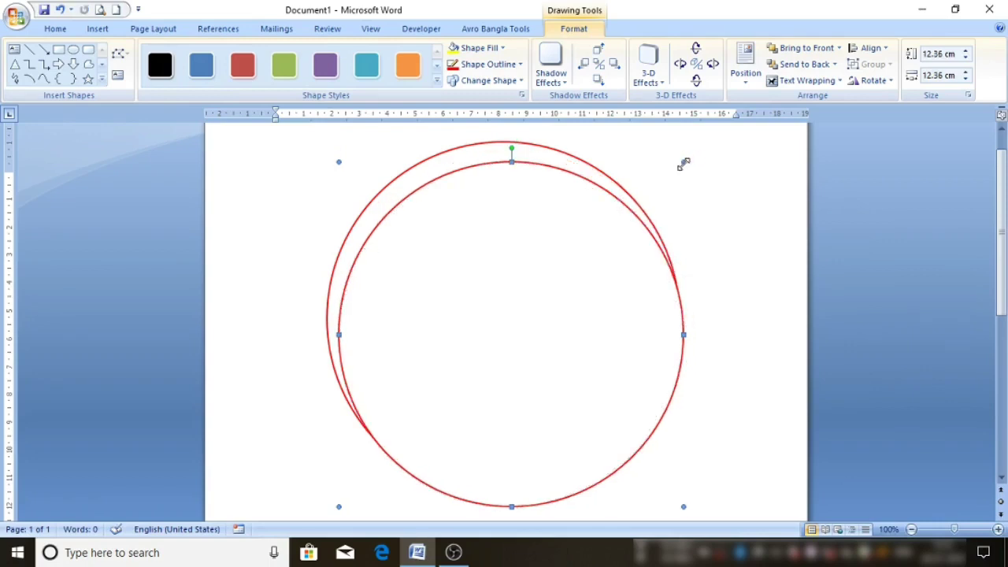
# Step: Nudge the smaller circle until it sits centred inside the outer circle, forming an even double ring
pyautogui.press('Up')
pyautogui.press('Up')
pyautogui.press('Up')
pyautogui.press('Up')
pyautogui.press('Up')
pyautogui.press('Up')
pyautogui.press('Up')
pyautogui.press('Up')
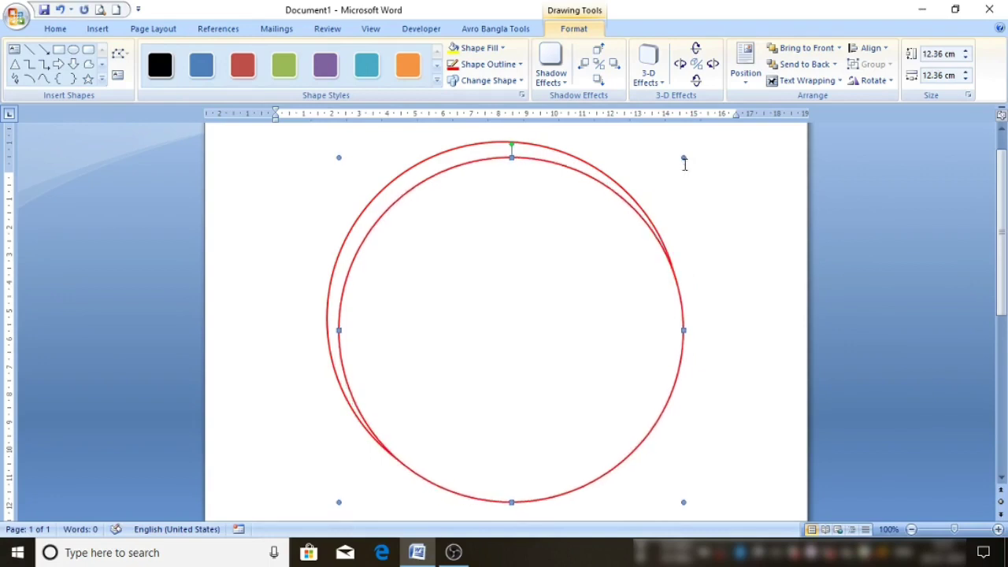
pyautogui.press('Up')
pyautogui.press('Up')
pyautogui.press('Up')
pyautogui.press('Up')
pyautogui.press('Left')
pyautogui.press('Left')
pyautogui.press('Left')
pyautogui.press('Left')
pyautogui.press('Left')
pyautogui.press('Left')
pyautogui.press('Left')
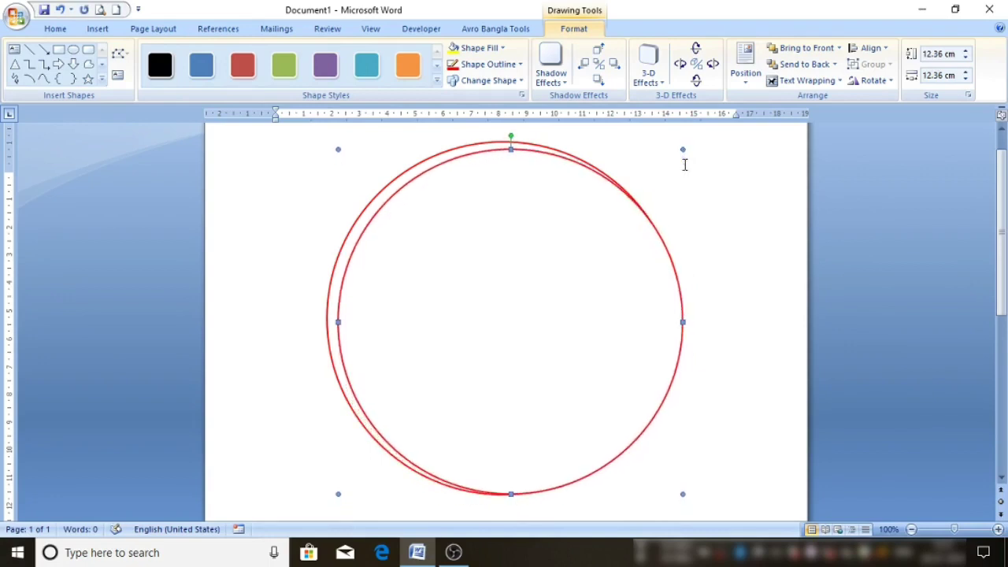
pyautogui.press('Up')
pyautogui.press('Up')
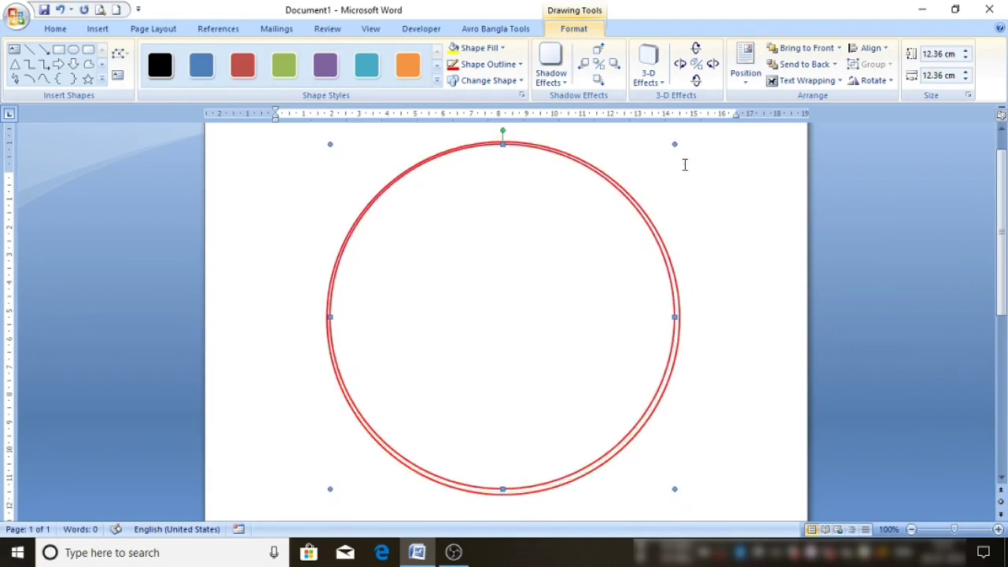
pyautogui.press('Up')
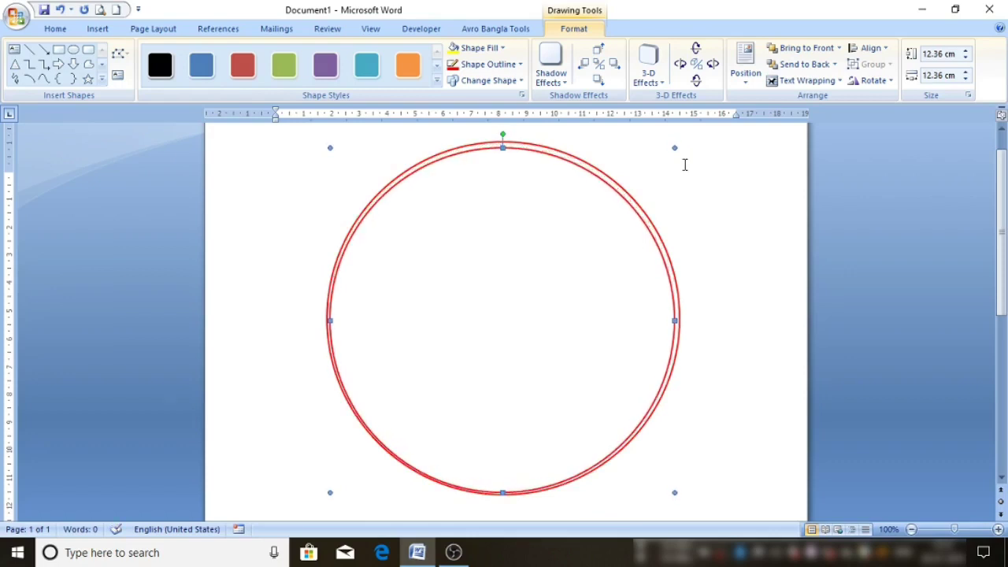
pyautogui.press('Right')
pyautogui.press('Right')
pyautogui.press('Down')
pyautogui.press('Up')
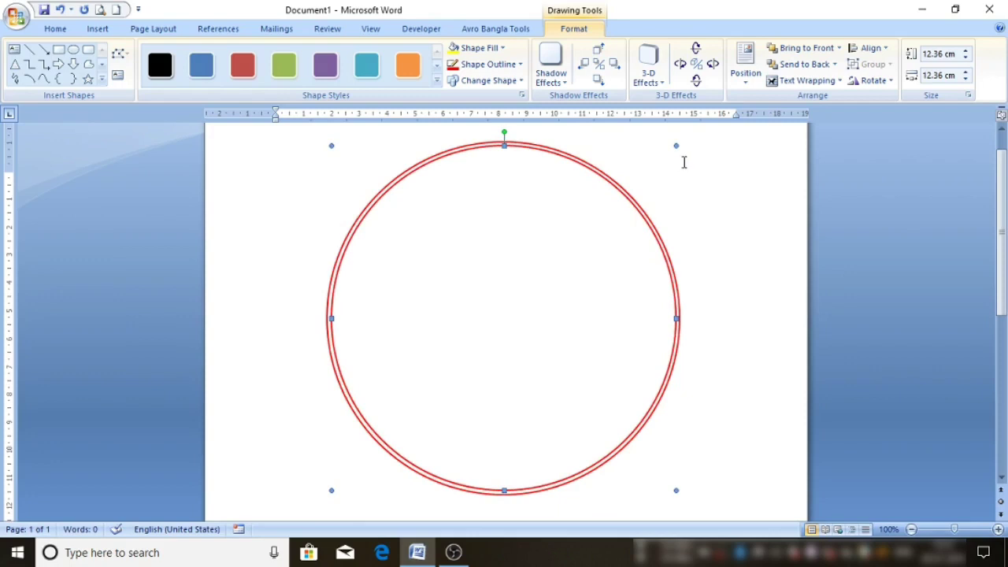
pyautogui.press('Left')
pyautogui.press('Right')
pyautogui.press('Down')
pyautogui.press('Up')
# Step: Duplicate the inner circle of the double ring as a centred circle about 10.61 cm in diameter
pyautogui.rightClick(460, 212)
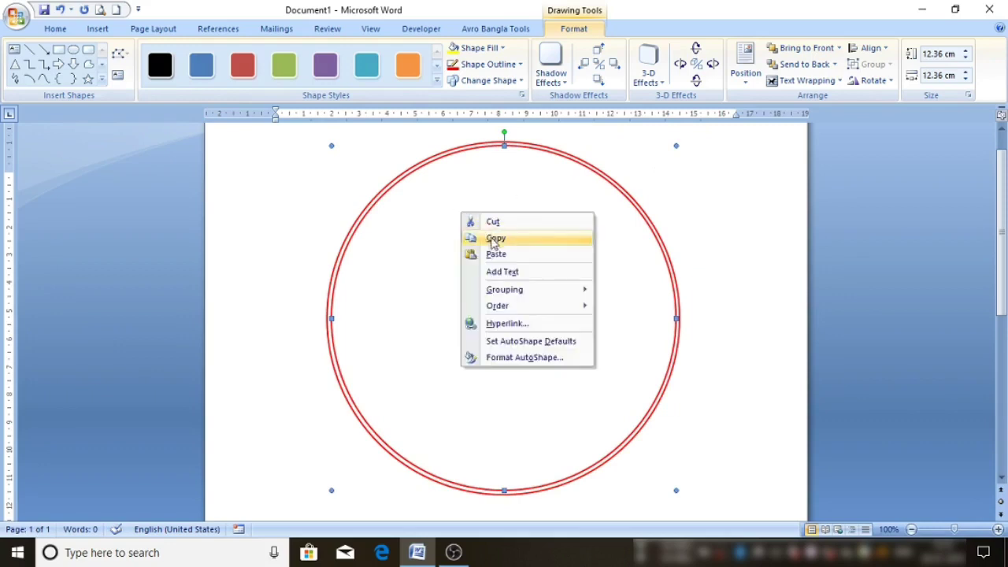
pyautogui.click(492, 236)
pyautogui.rightClick(432, 195)
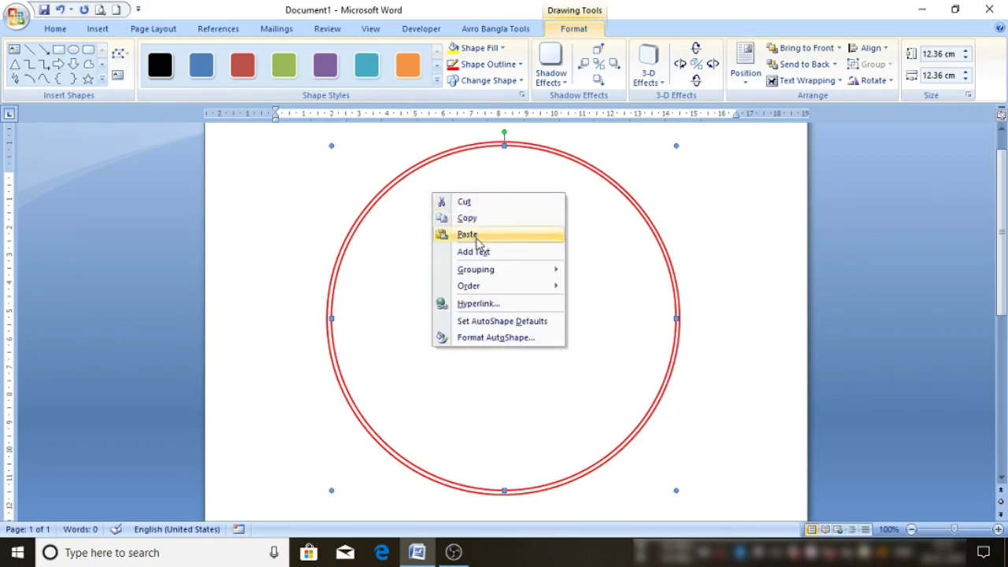
pyautogui.click(476, 235)
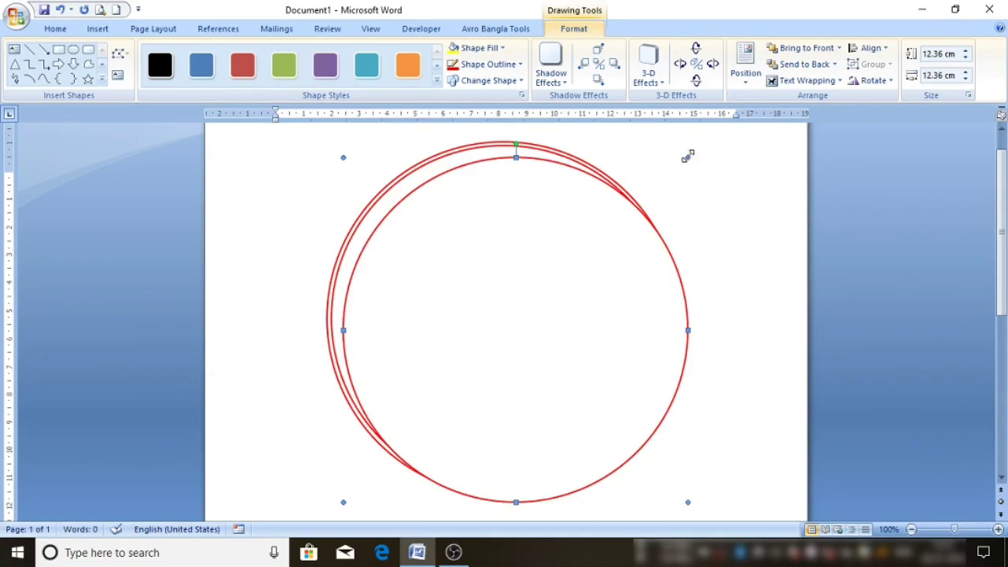
pyautogui.moveTo(688, 158); pyautogui.dragTo(639, 232)
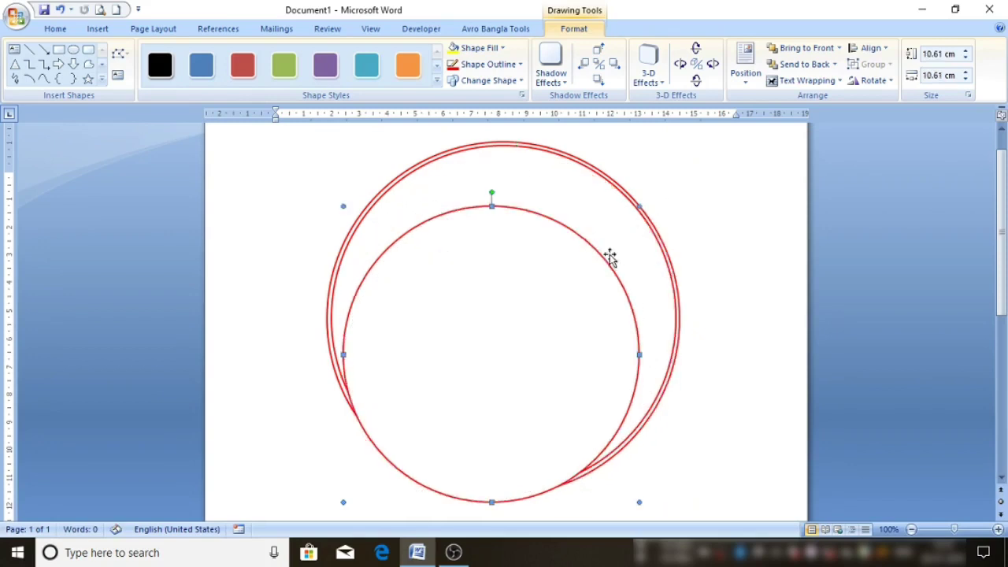
pyautogui.moveTo(490, 345); pyautogui.dragTo(502, 303)
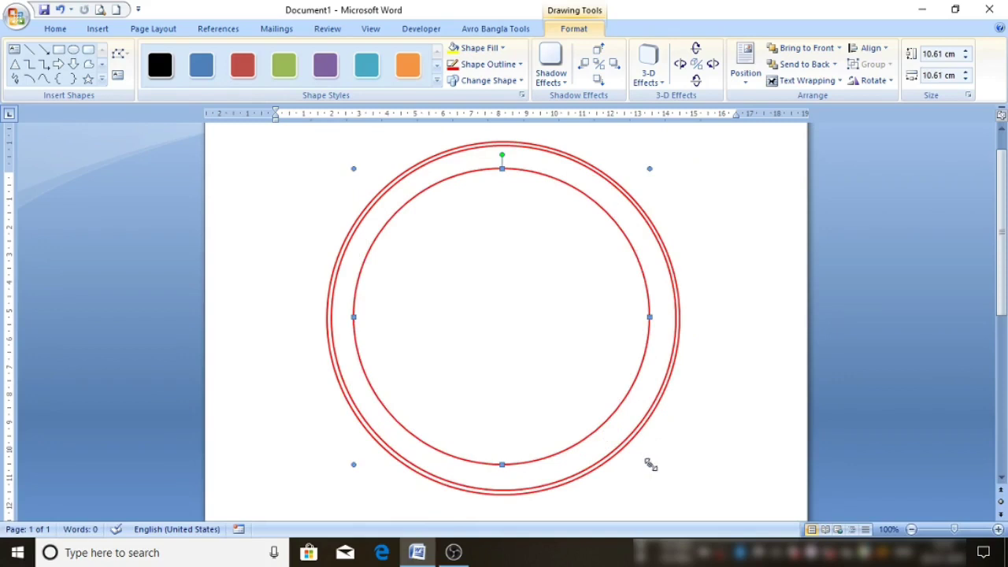
# Step: Shrink the innermost circle to about 9.18 cm in diameter and recentre it within the double ring
pyautogui.moveTo(650, 465); pyautogui.dragTo(614, 429)
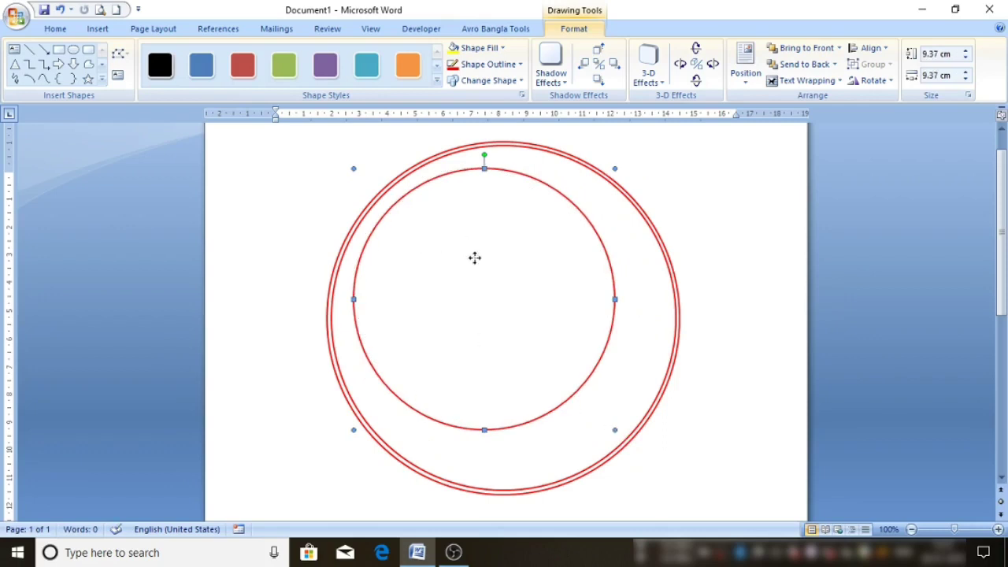
pyautogui.moveTo(475, 258); pyautogui.dragTo(500, 279)
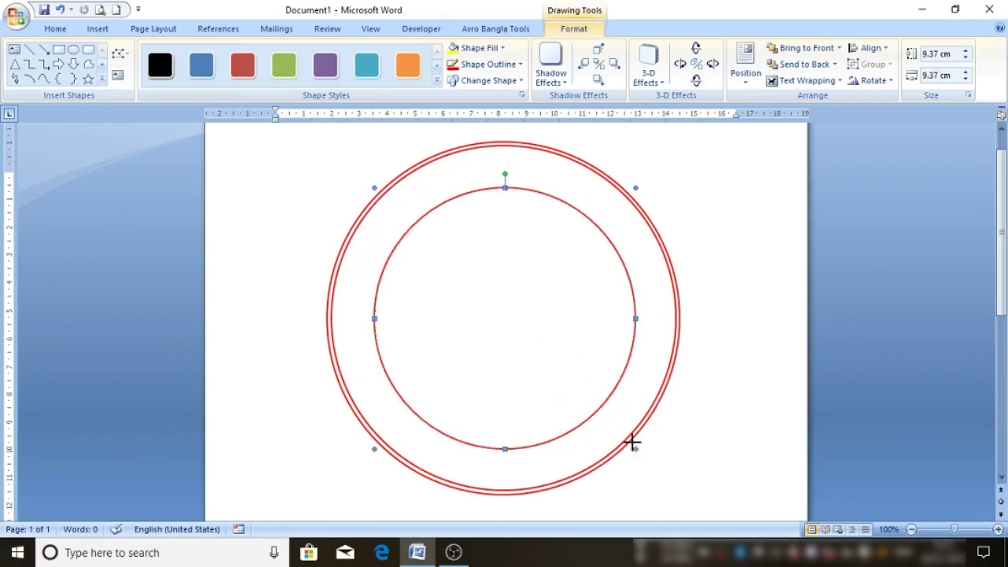
pyautogui.moveTo(633, 442); pyautogui.dragTo(628, 438)
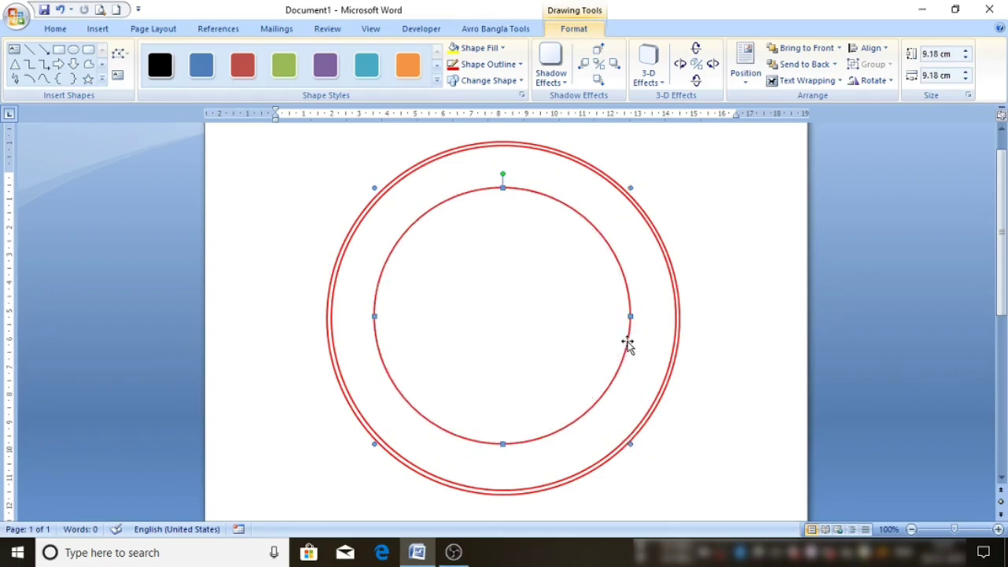
# Step: Fine-tune the innermost circle's vertical position and reduce its diameter to about 9 cm
pyautogui.hotkey('ctrl', 'Down')
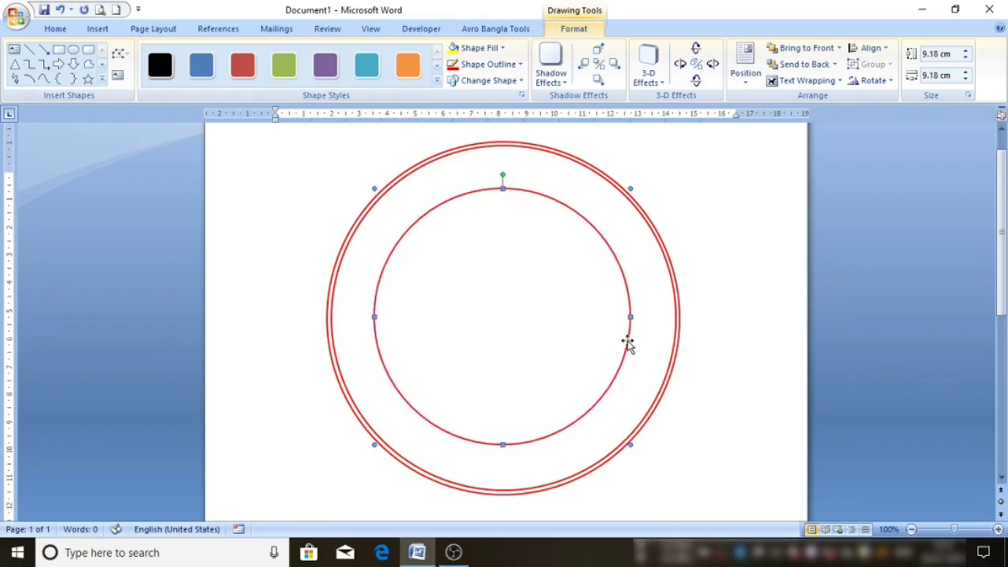
pyautogui.hotkey('ctrl', 'Up')
pyautogui.hotkey('ctrl', 'Up')
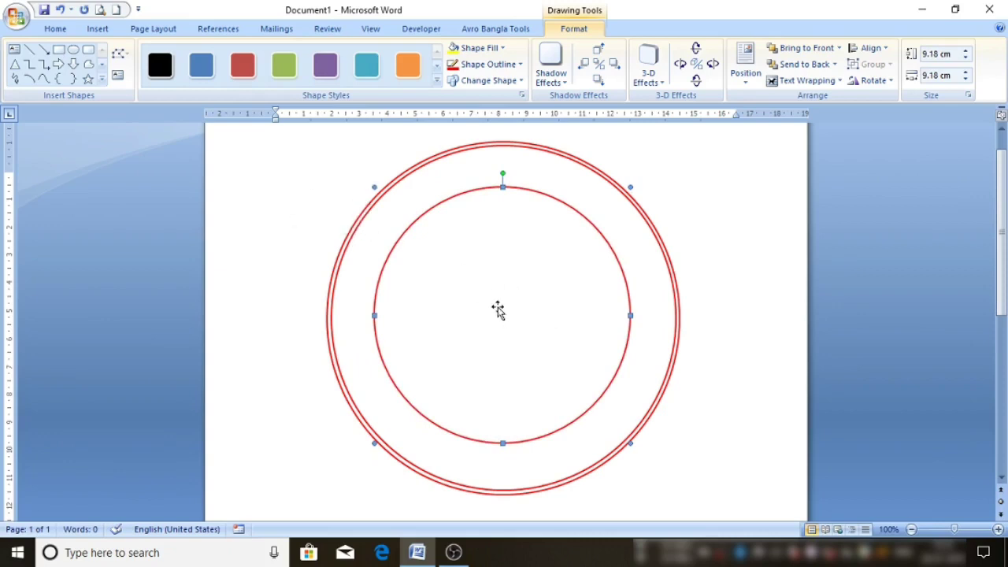
pyautogui.hotkey('ctrl', 'Down')
pyautogui.hotkey('ctrl', 'Down')
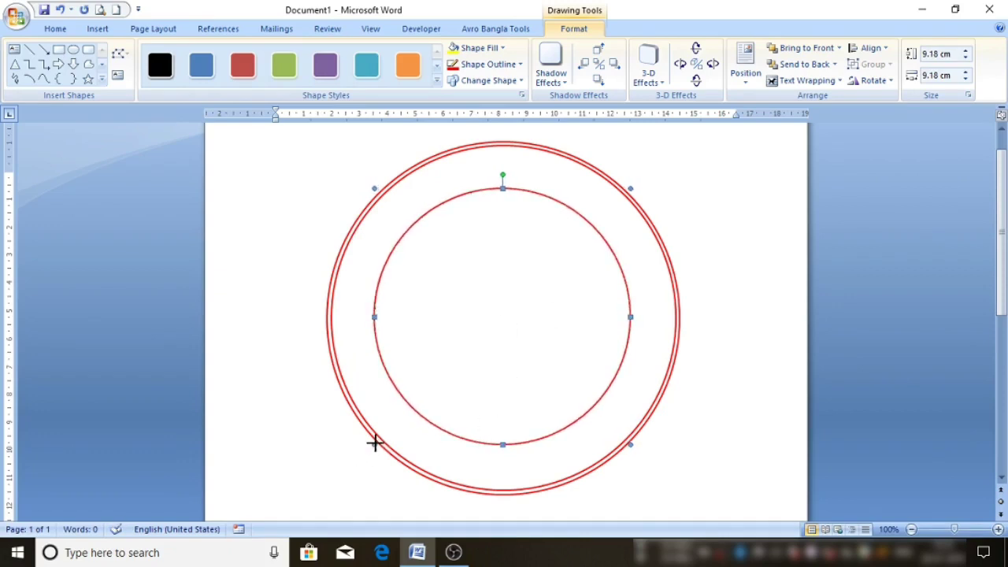
pyautogui.moveTo(374, 444); pyautogui.dragTo(380, 443)
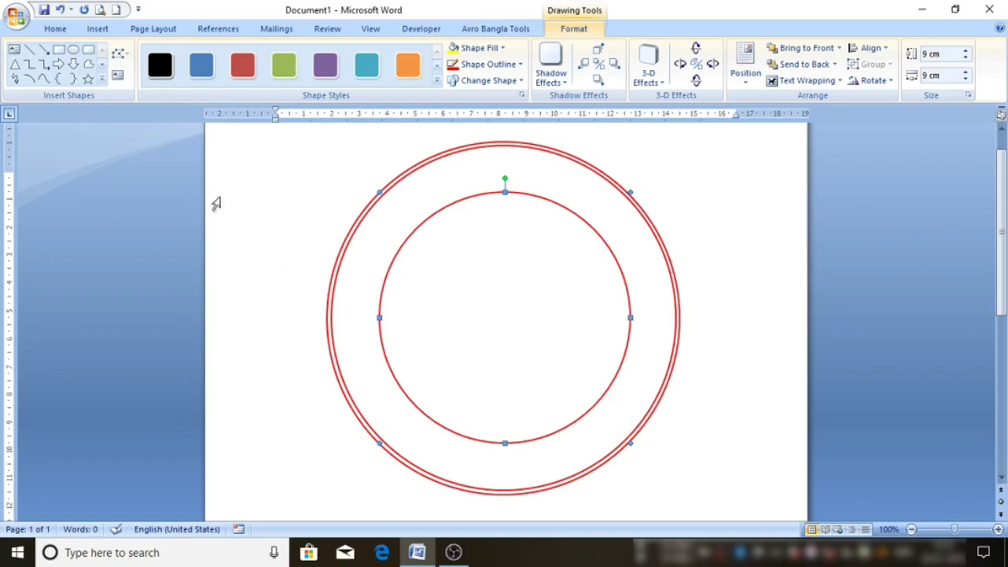
# Step: Insert black arched WordArt with the text "ROY CYBER CAFE"
pyautogui.click(101, 30)
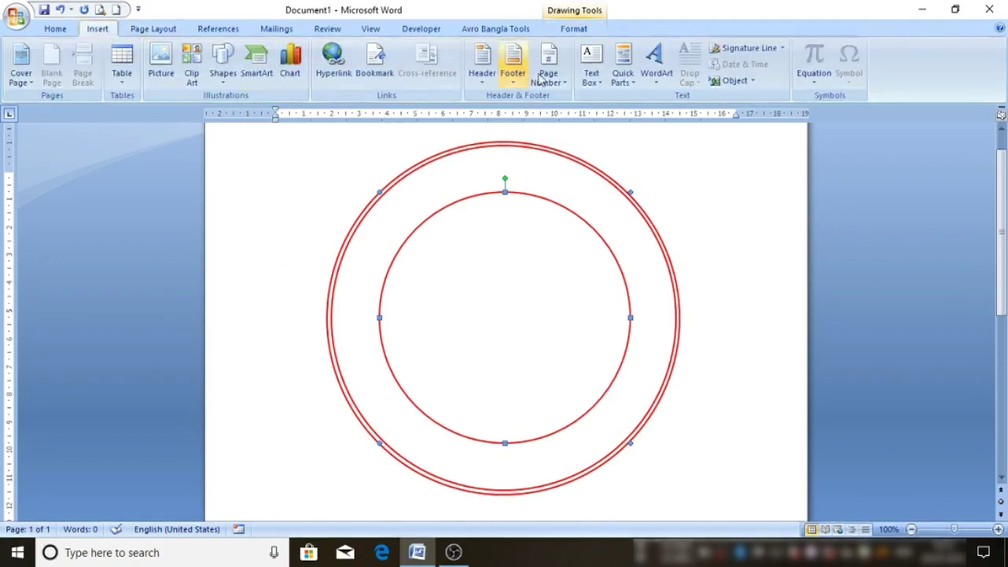
pyautogui.click(652, 67)
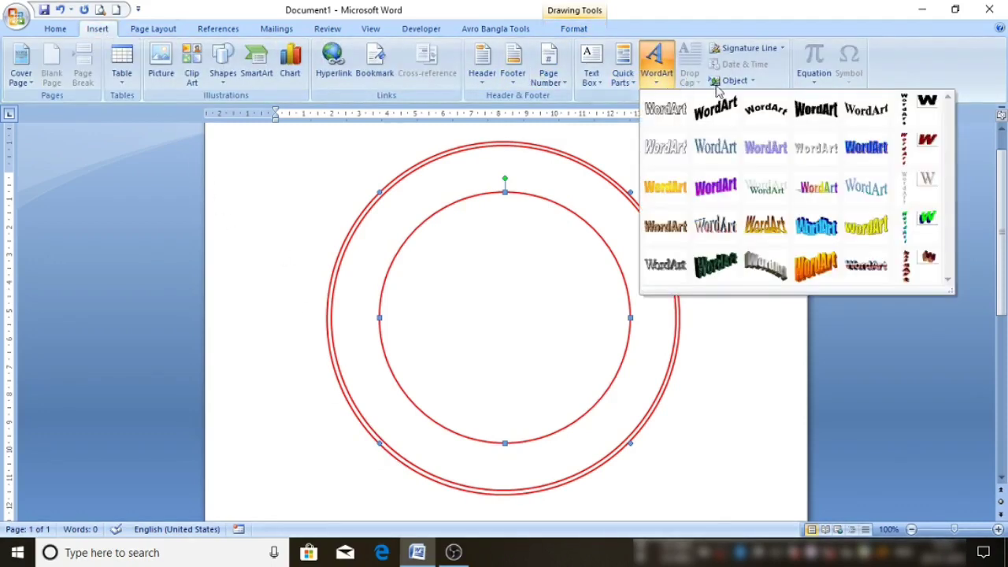
pyautogui.click(768, 118)
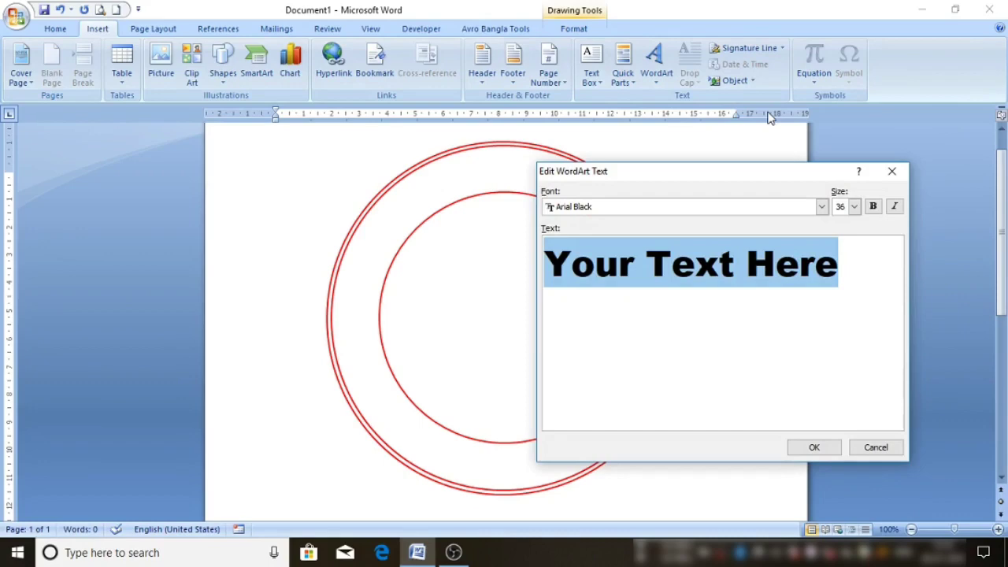
pyautogui.write('ROY')
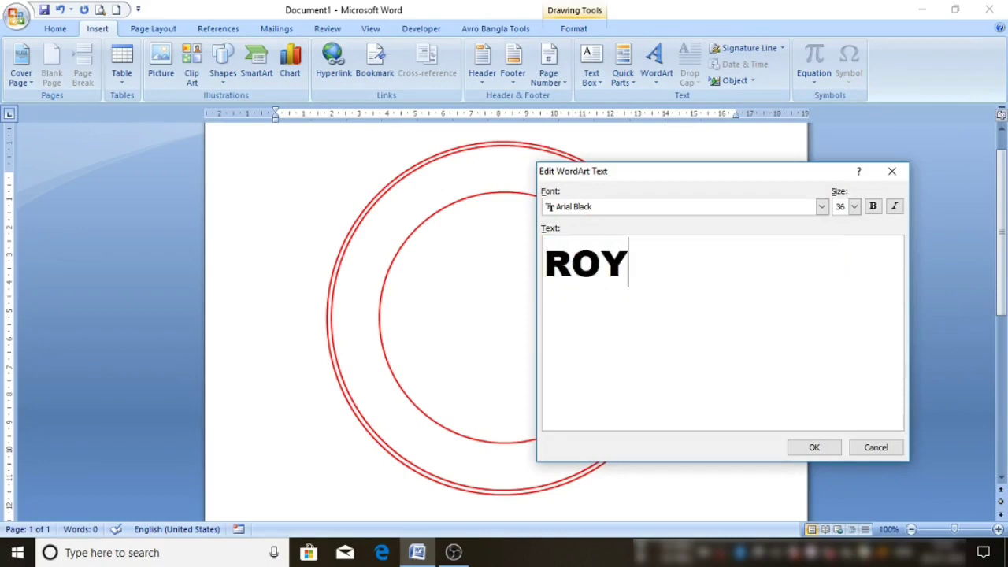
pyautogui.write(' CYBER CAFE')
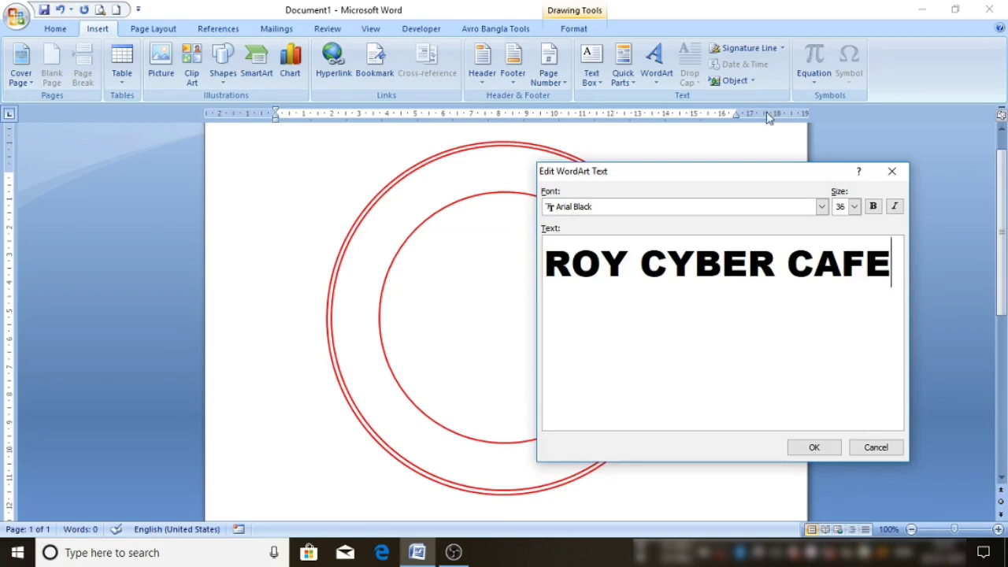
pyautogui.click(814, 448)
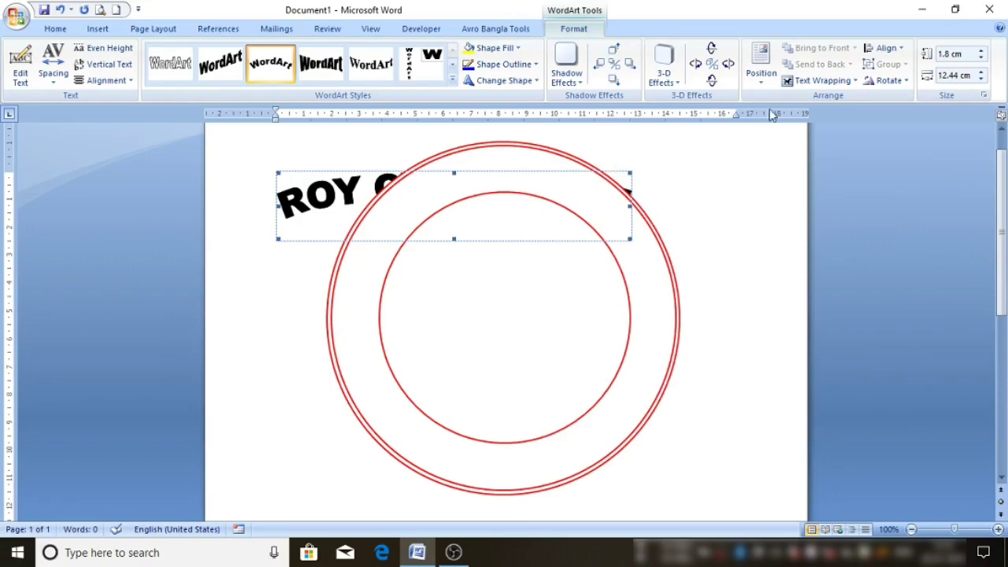
# Step: Set the WordArt's text wrapping to In Front of Text and apply the upward arch Follow Path shape
pyautogui.click(853, 82)
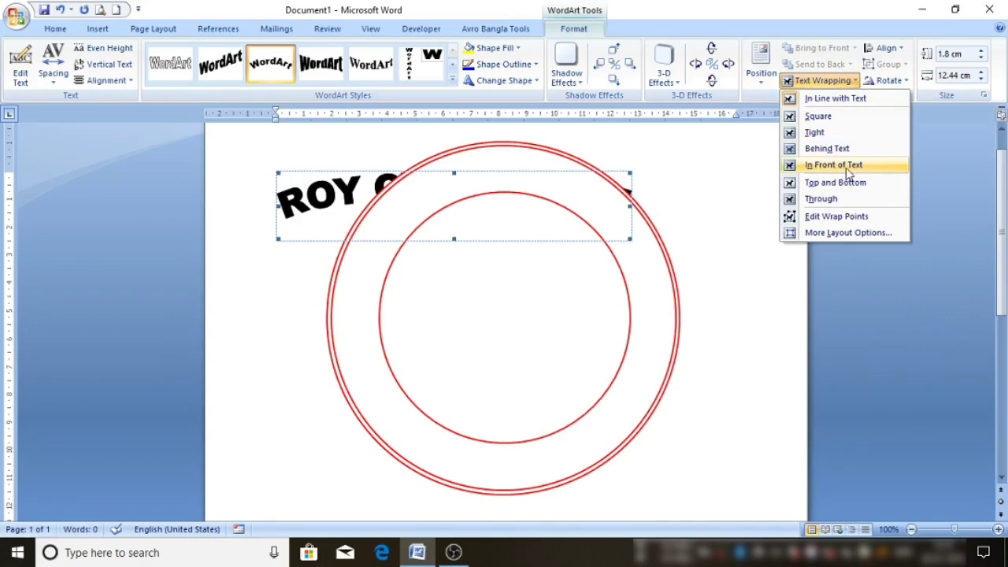
pyautogui.click(848, 167)
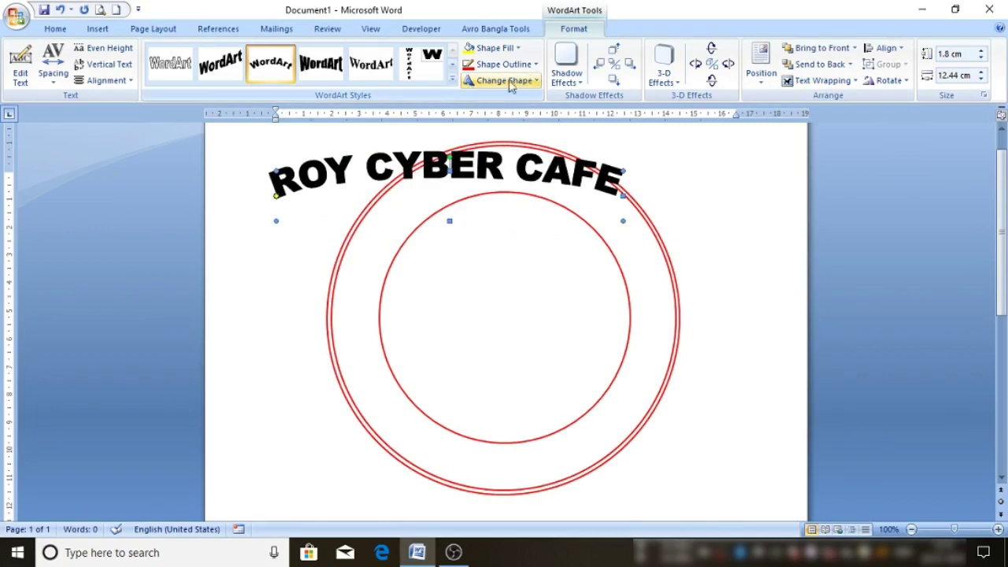
pyautogui.click(538, 82)
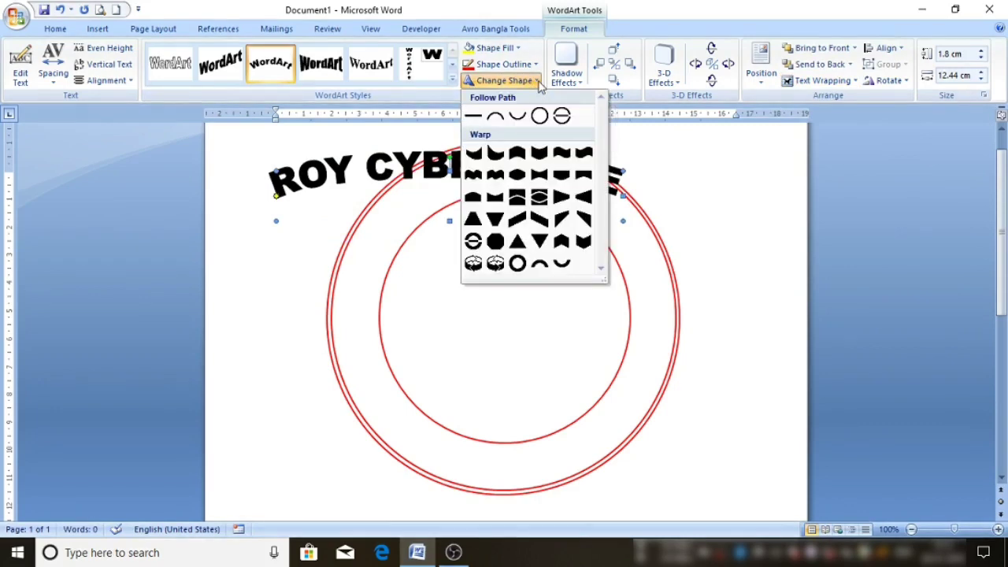
pyautogui.click(495, 118)
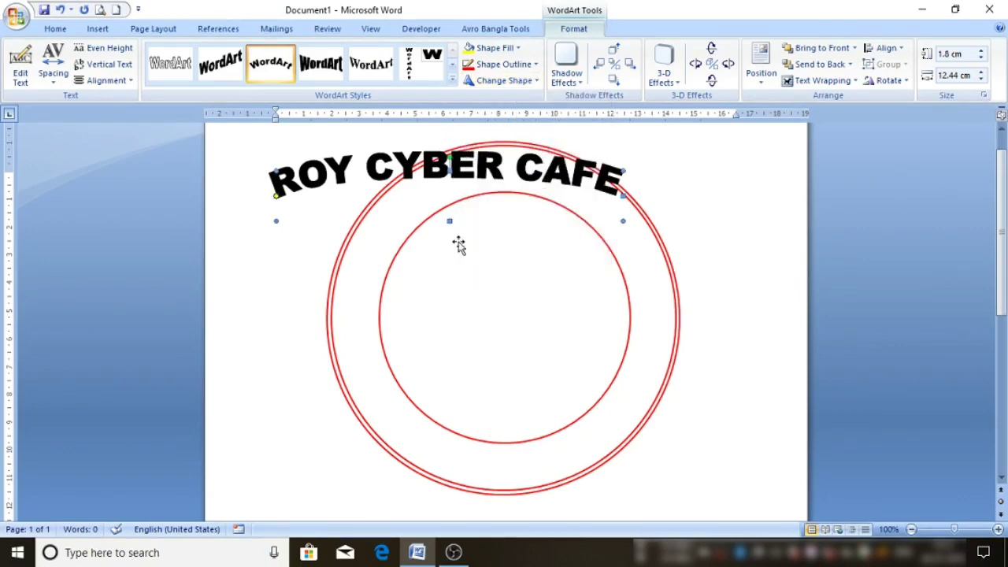
# Step: Move the WordArt over the circles and reshape it to about 7.81 cm high and 9.76 cm wide, fitting the upper band
pyautogui.moveTo(467, 163); pyautogui.dragTo(507, 167)
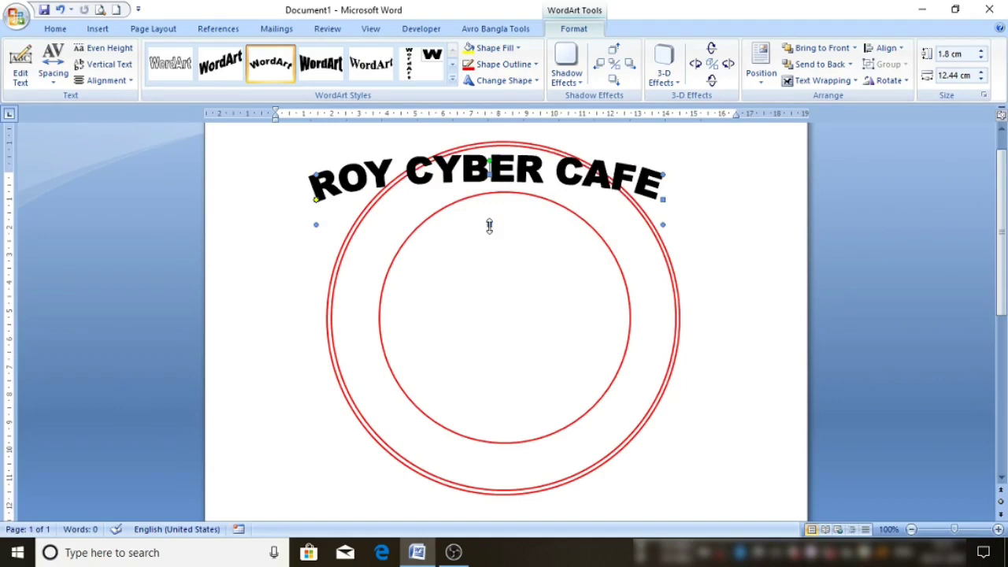
pyautogui.moveTo(488, 226); pyautogui.dragTo(502, 397)
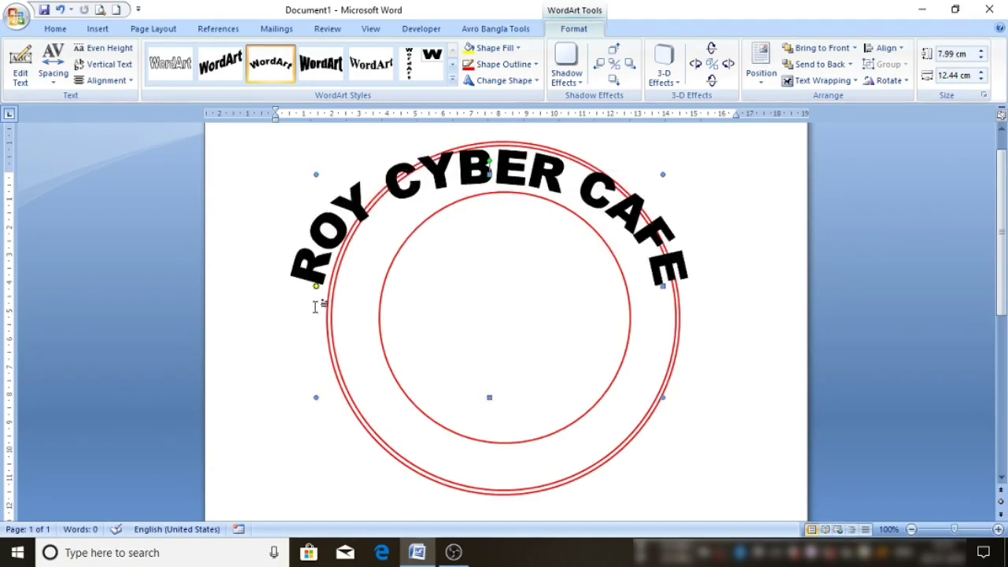
pyautogui.moveTo(314, 396); pyautogui.dragTo(351, 378)
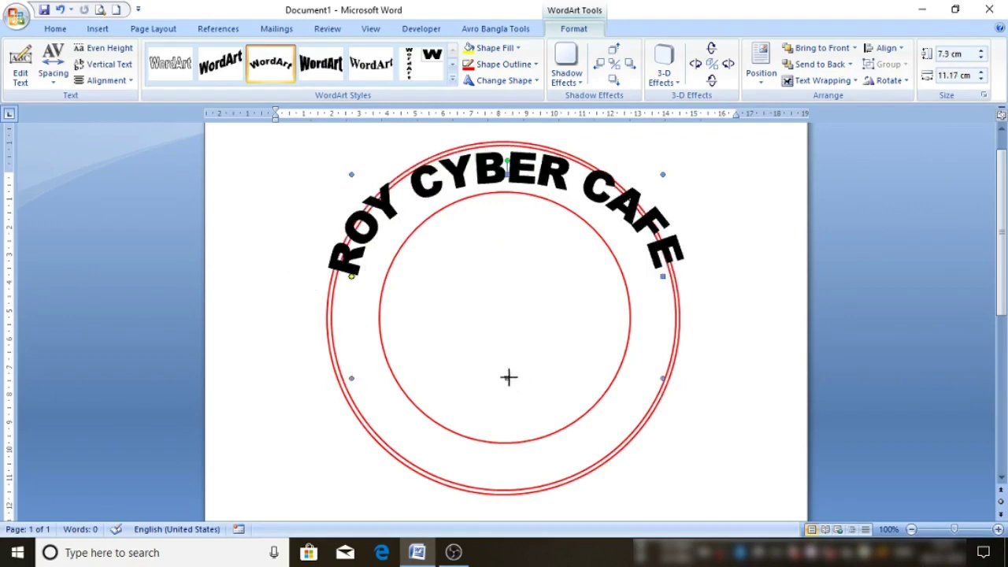
pyautogui.moveTo(508, 377); pyautogui.dragTo(516, 414)
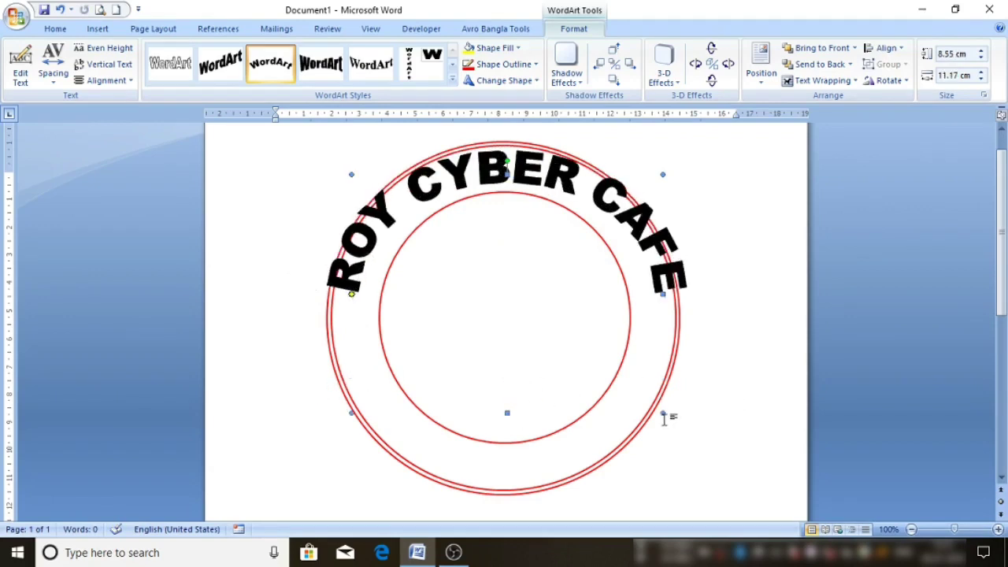
pyautogui.moveTo(664, 415); pyautogui.dragTo(640, 397)
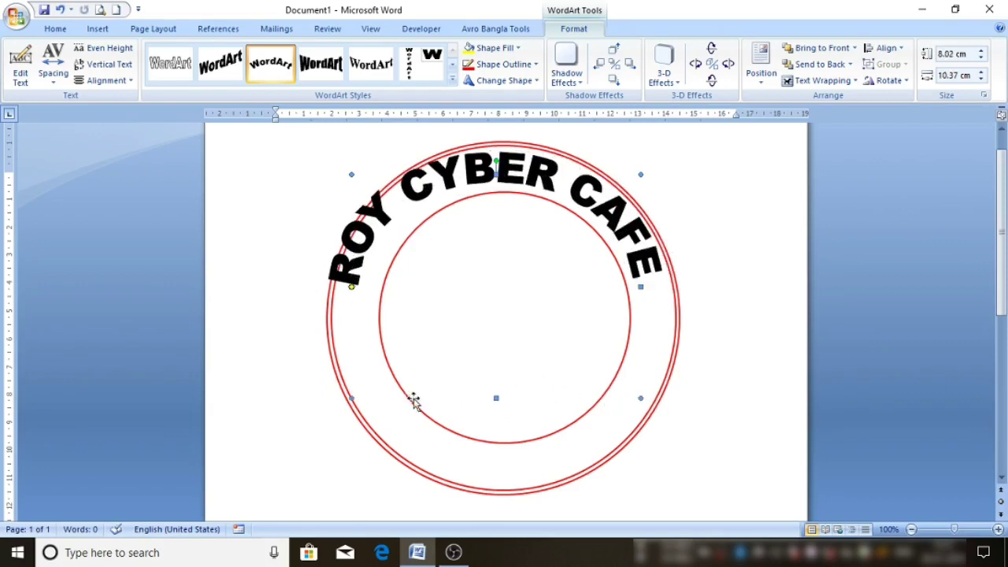
pyautogui.moveTo(354, 398); pyautogui.dragTo(367, 392)
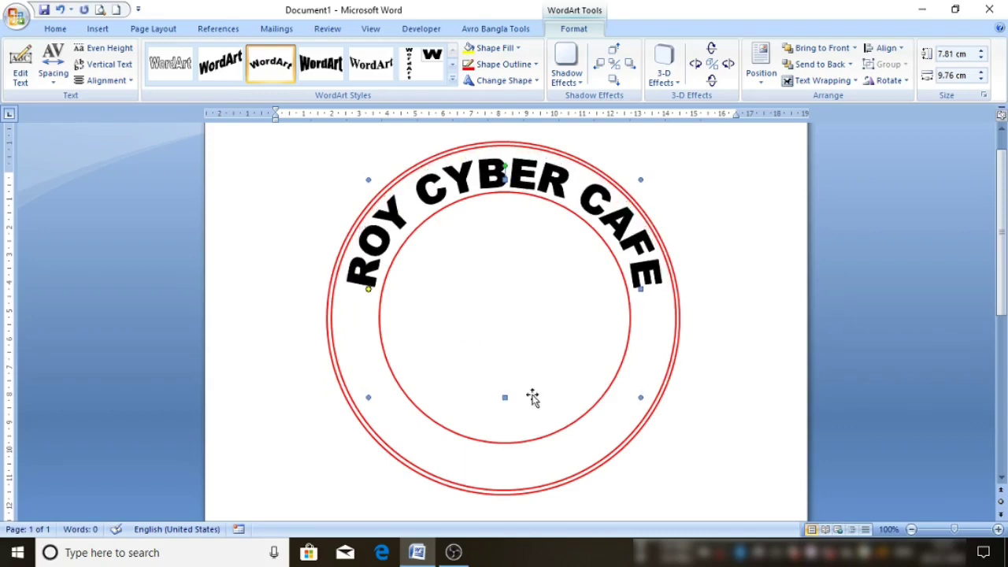
# Step: Stretch the arched WordArt to about 8.84 cm high so its curve follows the band between the circles
pyautogui.moveTo(506, 398); pyautogui.dragTo(506, 413)
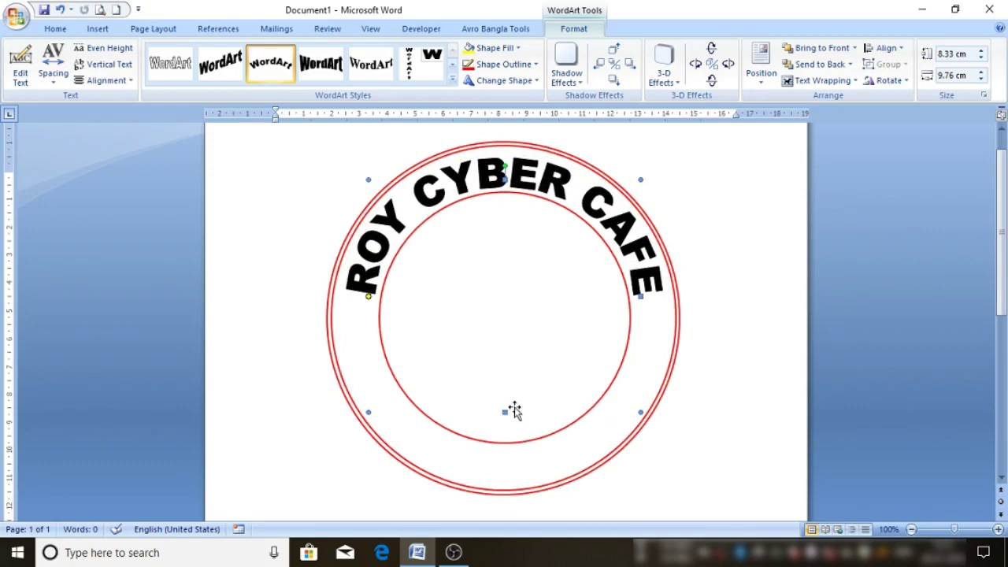
pyautogui.moveTo(504, 415); pyautogui.dragTo(505, 420)
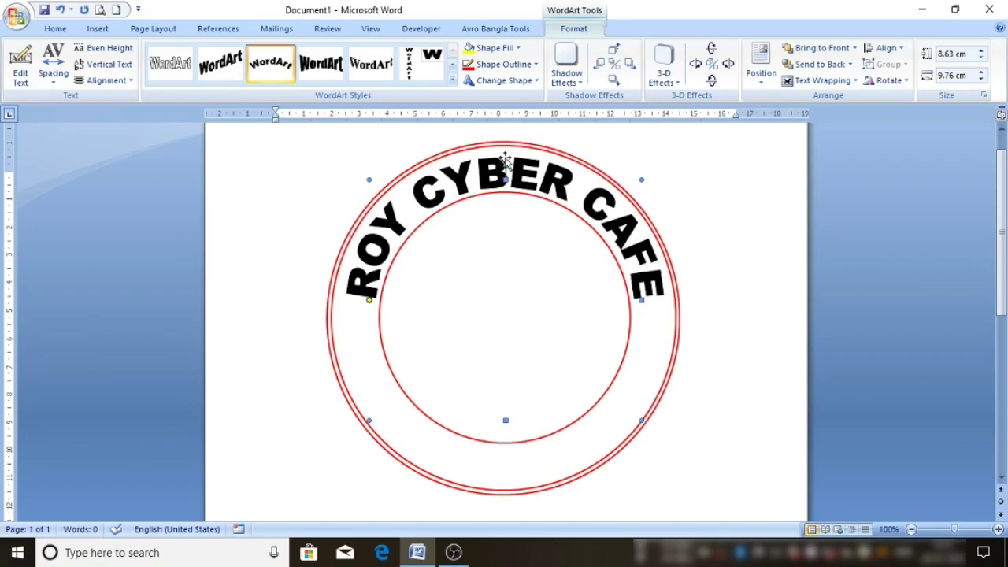
pyautogui.press('Down')
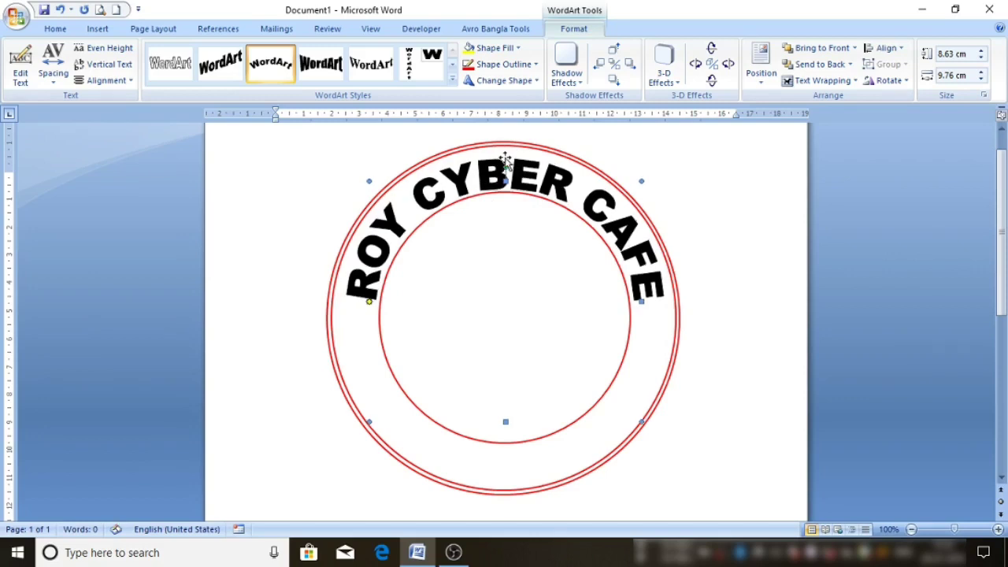
pyautogui.press('Up')
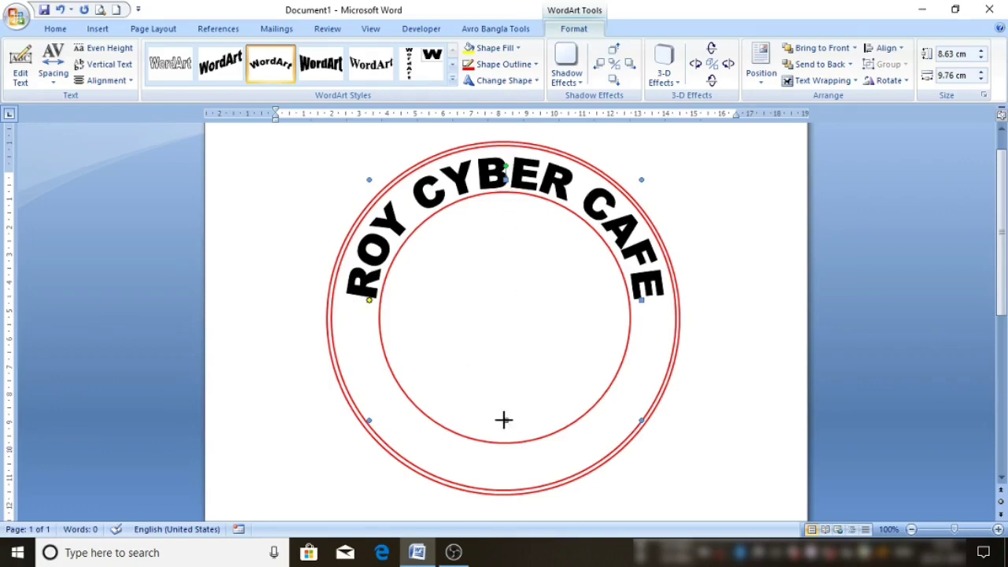
pyautogui.moveTo(504, 420); pyautogui.dragTo(504, 425)
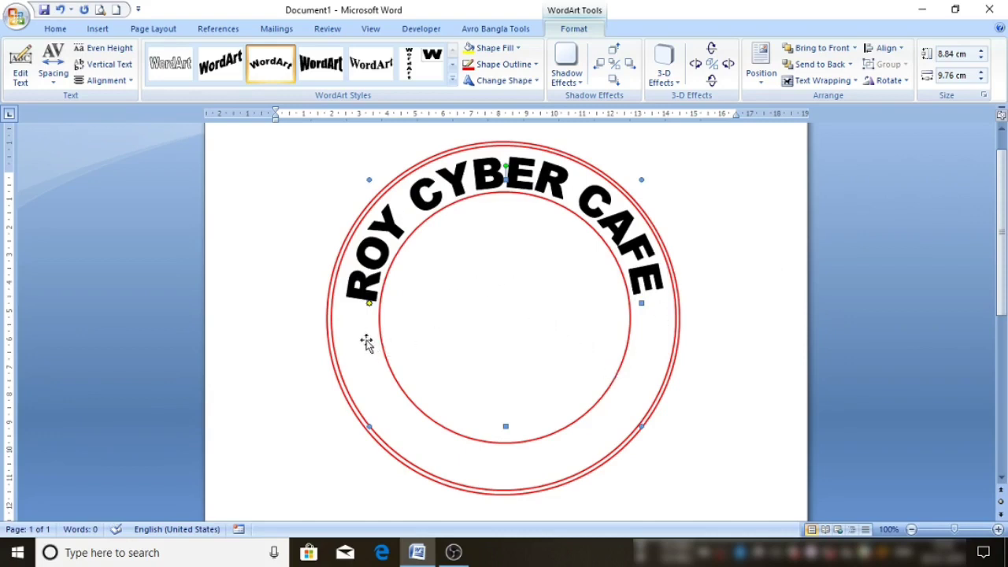
pyautogui.click(243, 265)
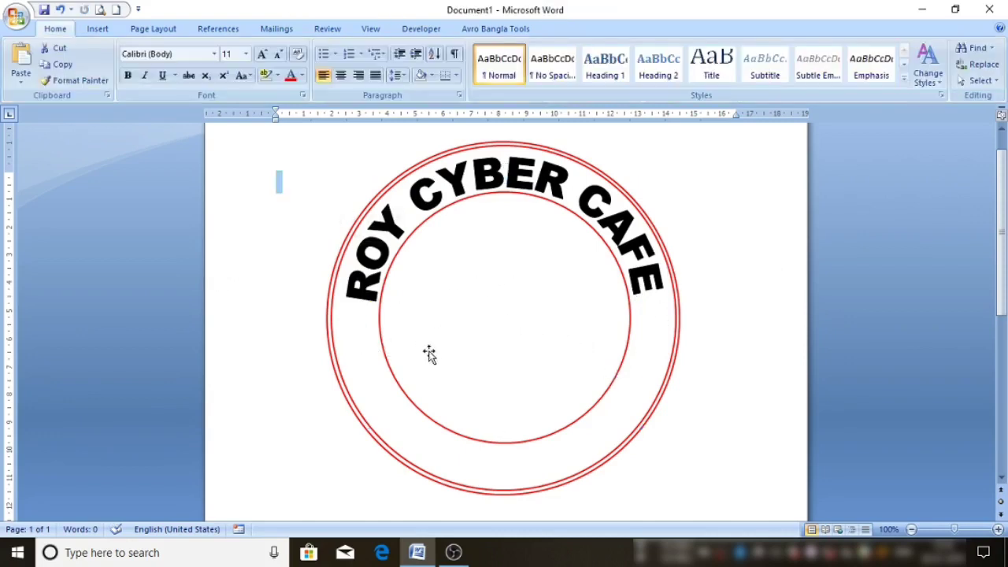
# Step: Draw a five-pointed star about 1.01 cm wide and high inside the innermost circle
pyautogui.click(495, 301)
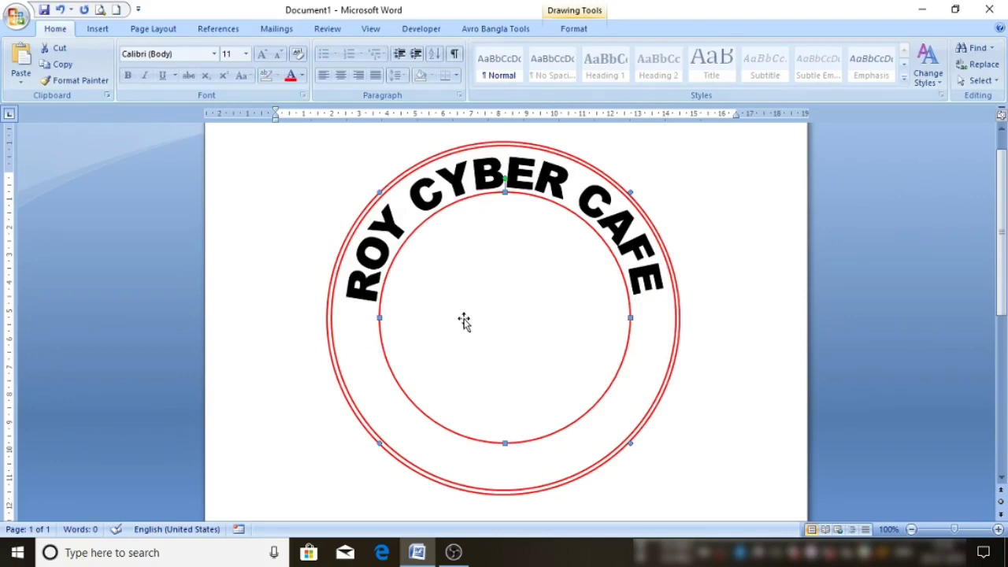
pyautogui.click(98, 29)
pyautogui.click(225, 64)
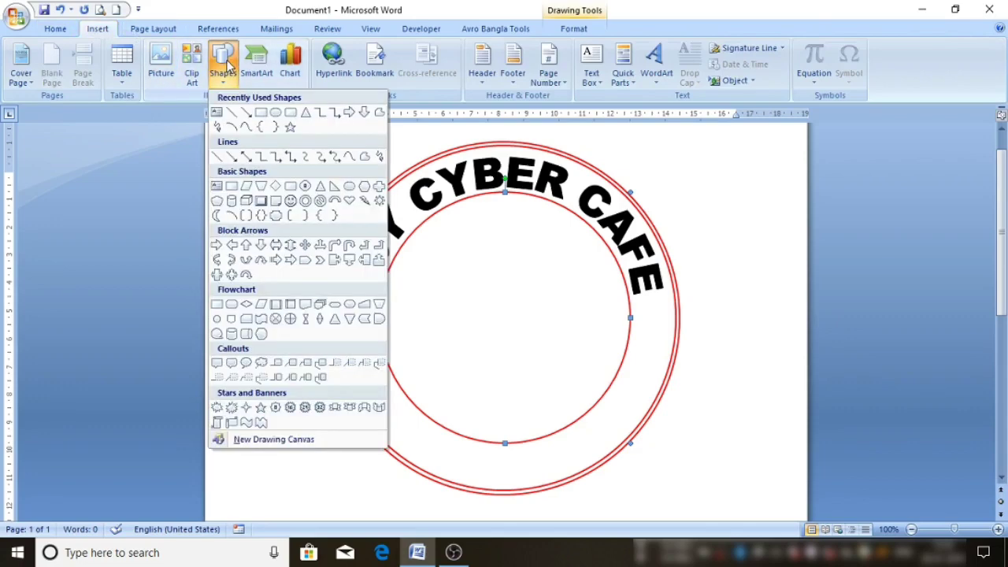
pyautogui.click(290, 126)
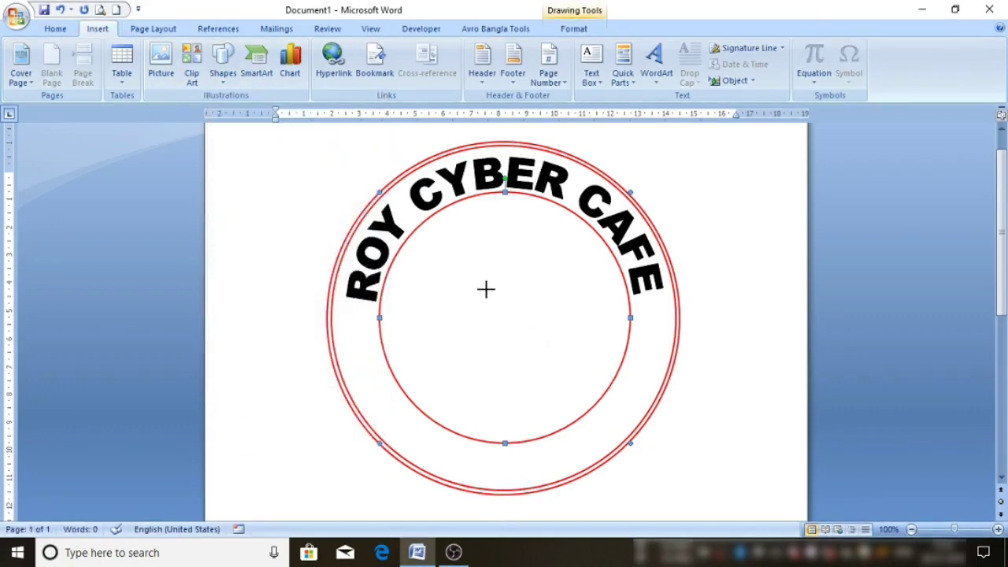
pyautogui.moveTo(482, 286); pyautogui.dragTo(508, 312)
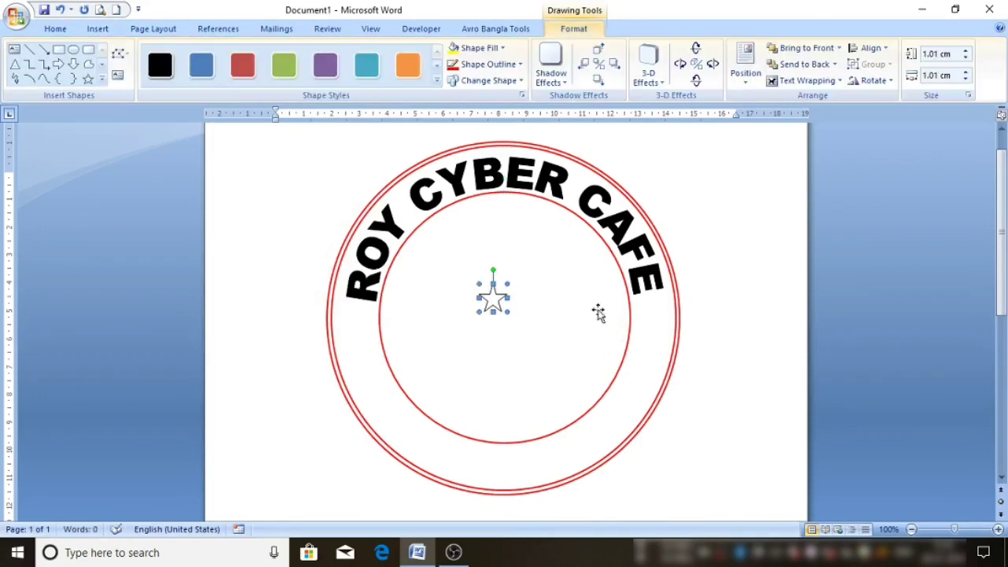
# Step: Fill the star with standard red and remove its outline
pyautogui.click(502, 49)
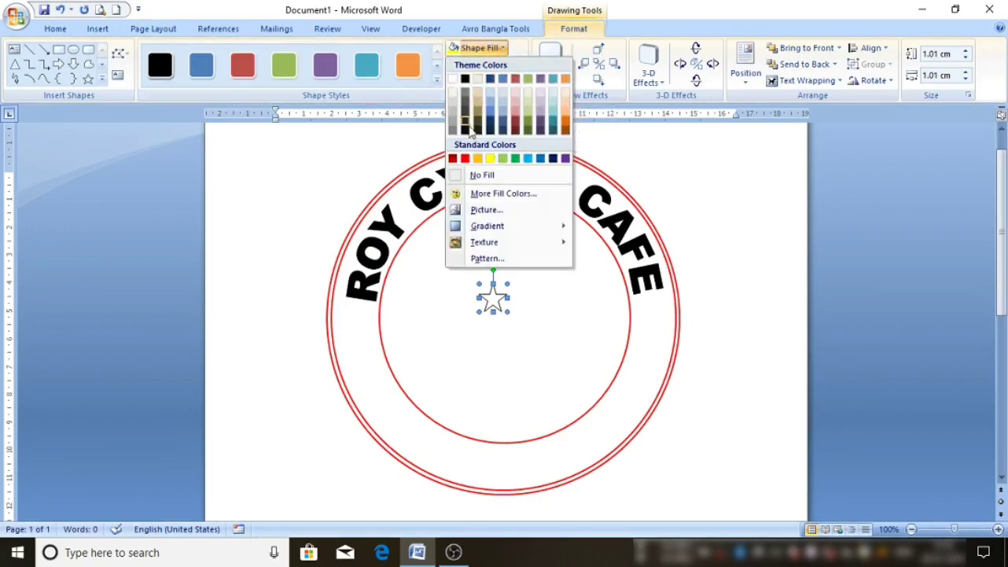
pyautogui.click(464, 159)
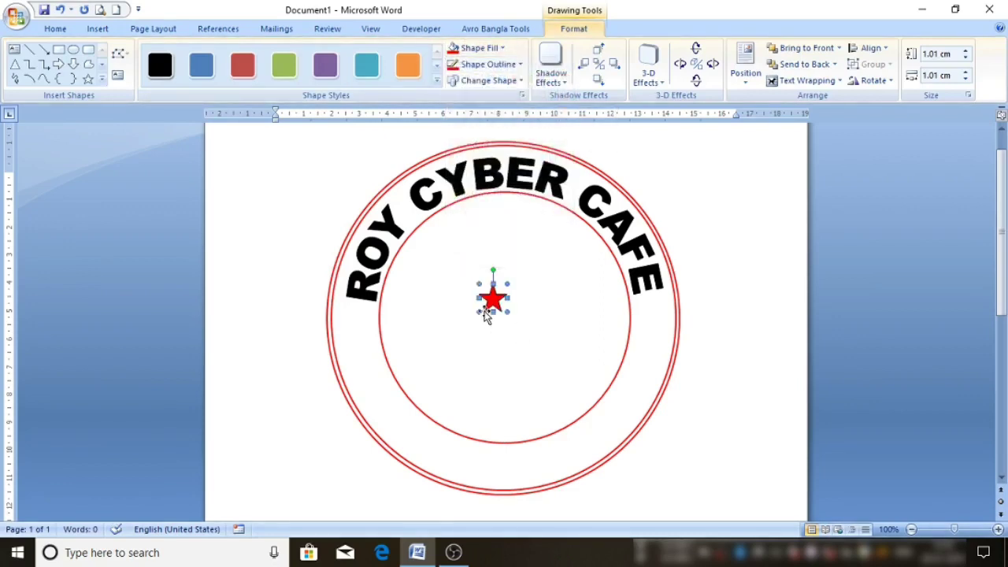
pyautogui.click(502, 328)
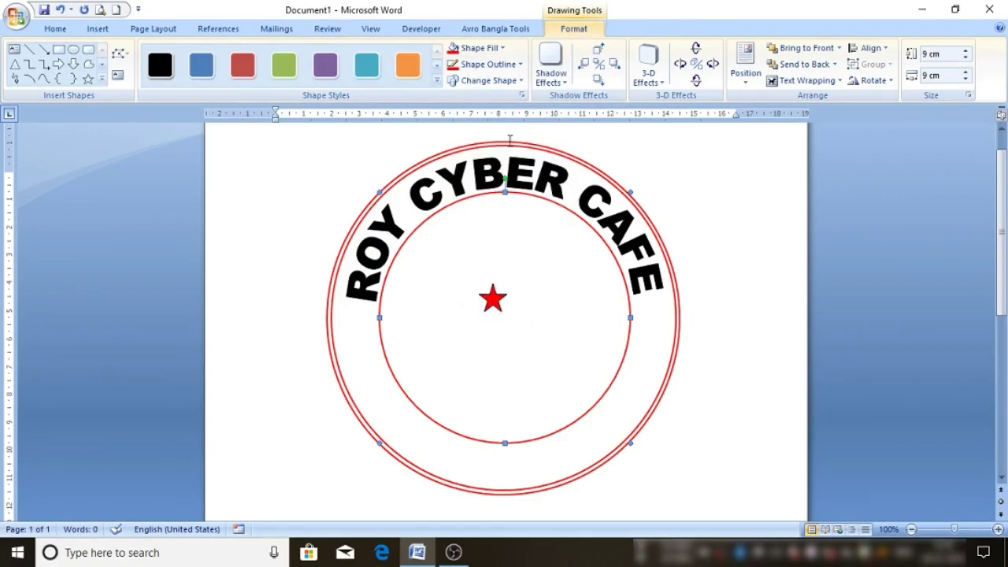
pyautogui.click(495, 298)
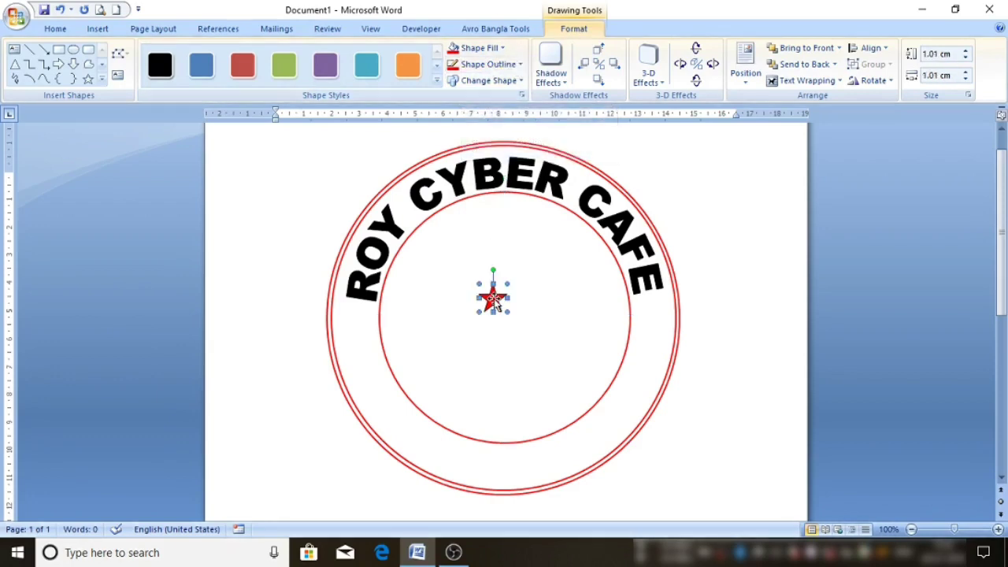
pyautogui.click(520, 65)
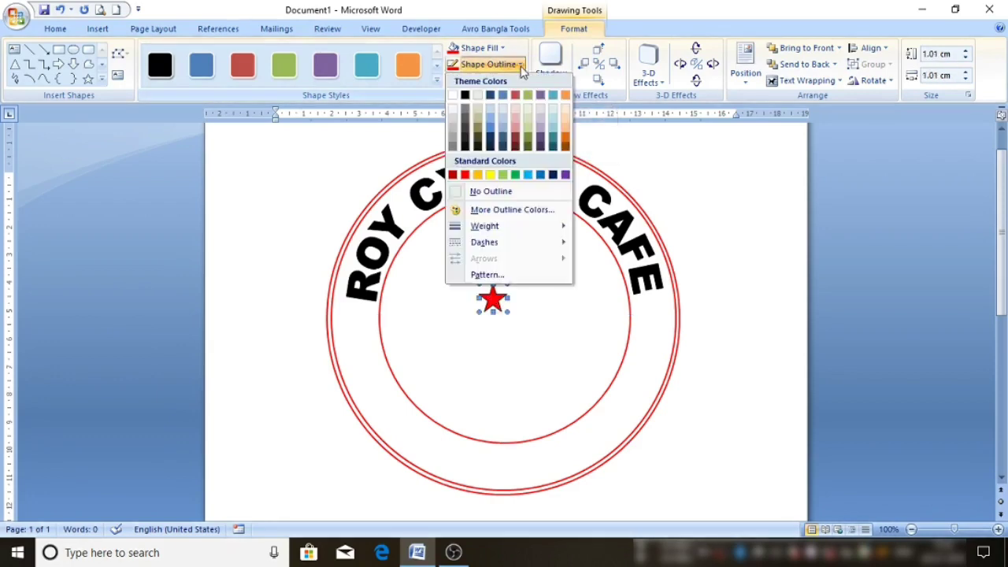
pyautogui.click(503, 194)
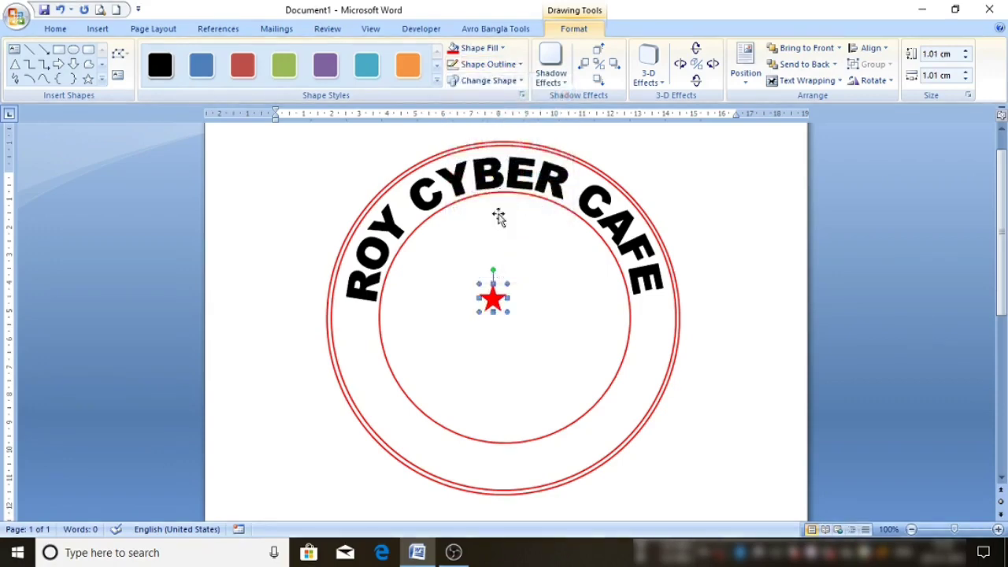
pyautogui.click(504, 375)
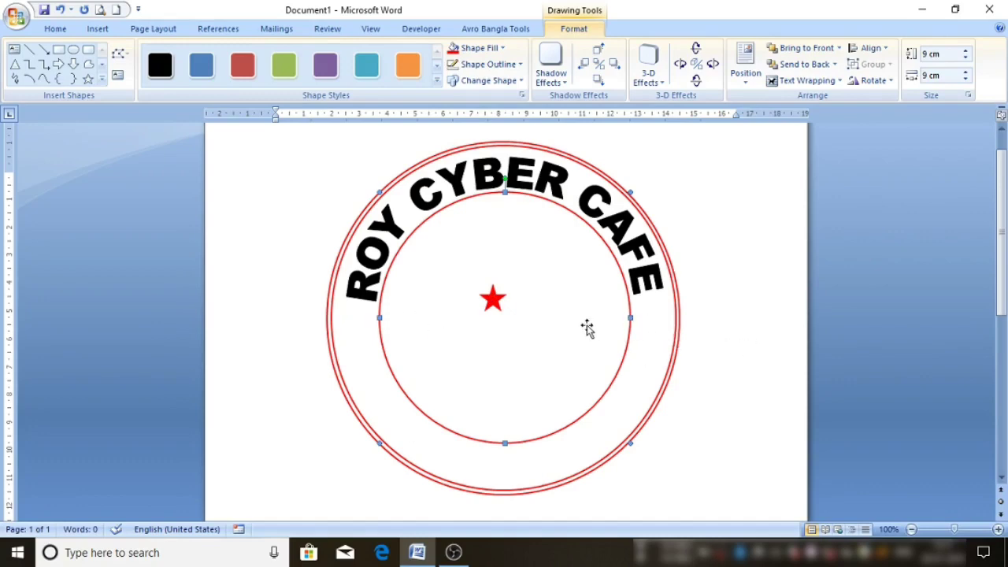
# Step: Copy the red star and paste three duplicates inside the innermost circle
pyautogui.click(496, 303)
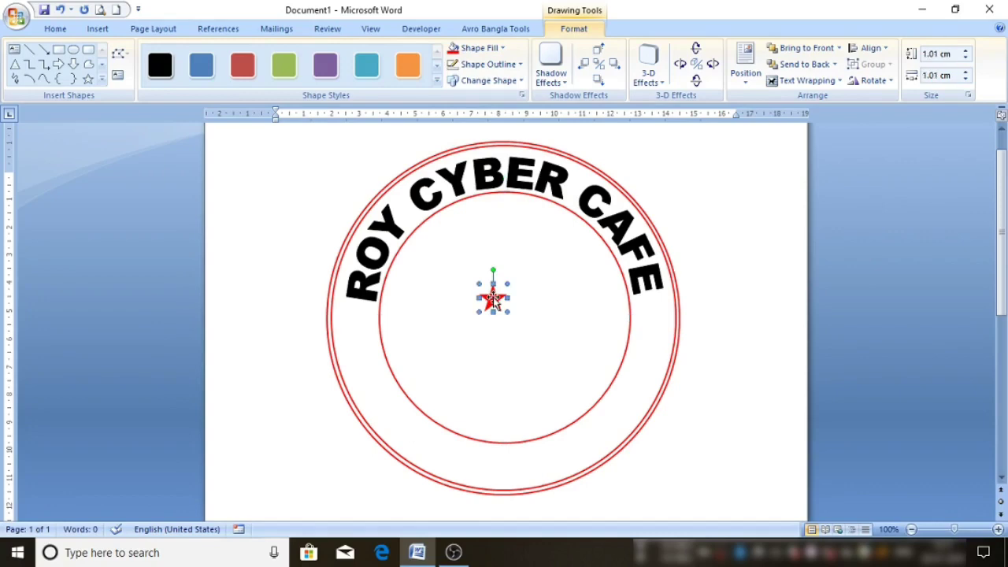
pyautogui.rightClick(493, 298)
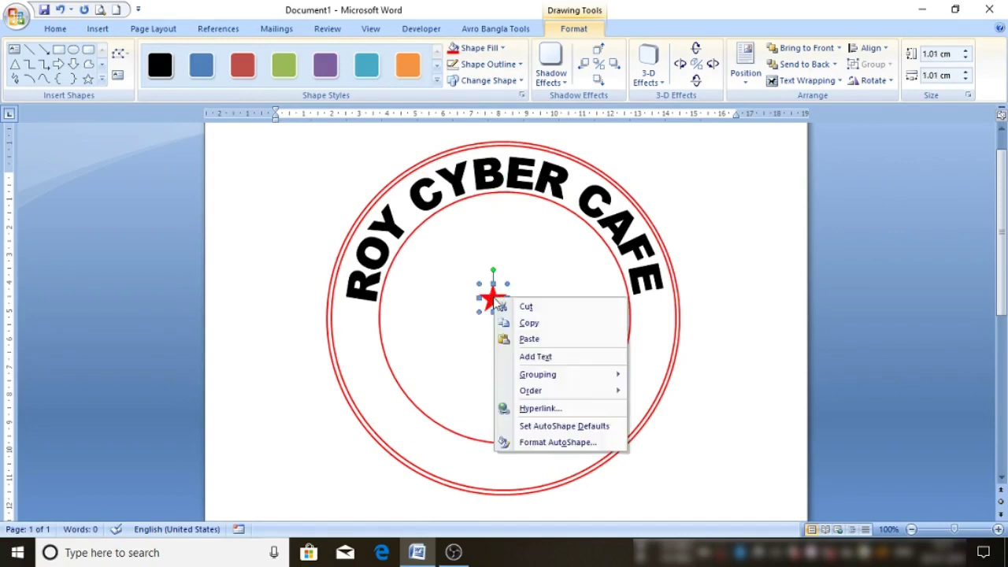
pyautogui.click(527, 328)
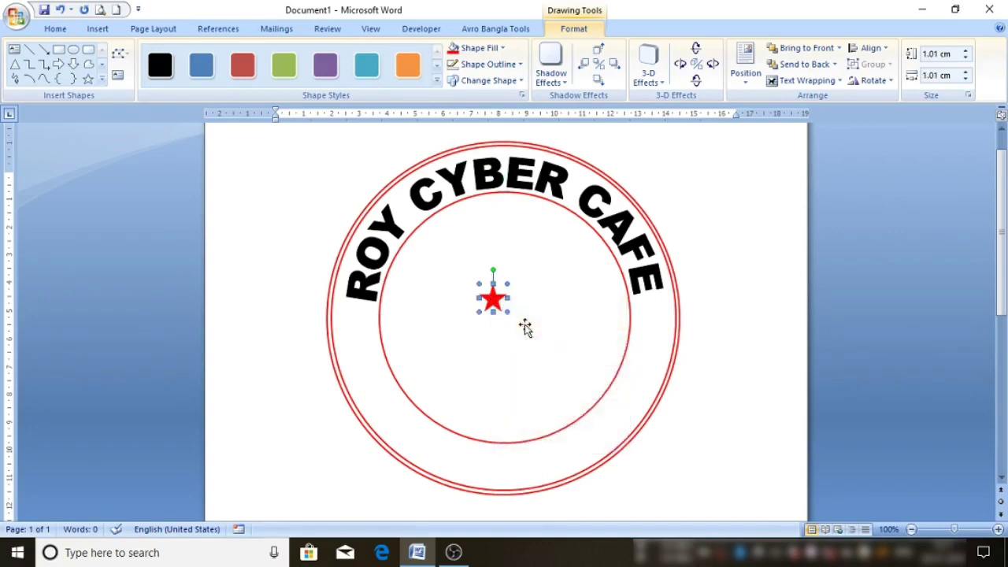
pyautogui.rightClick(542, 279)
pyautogui.click(569, 318)
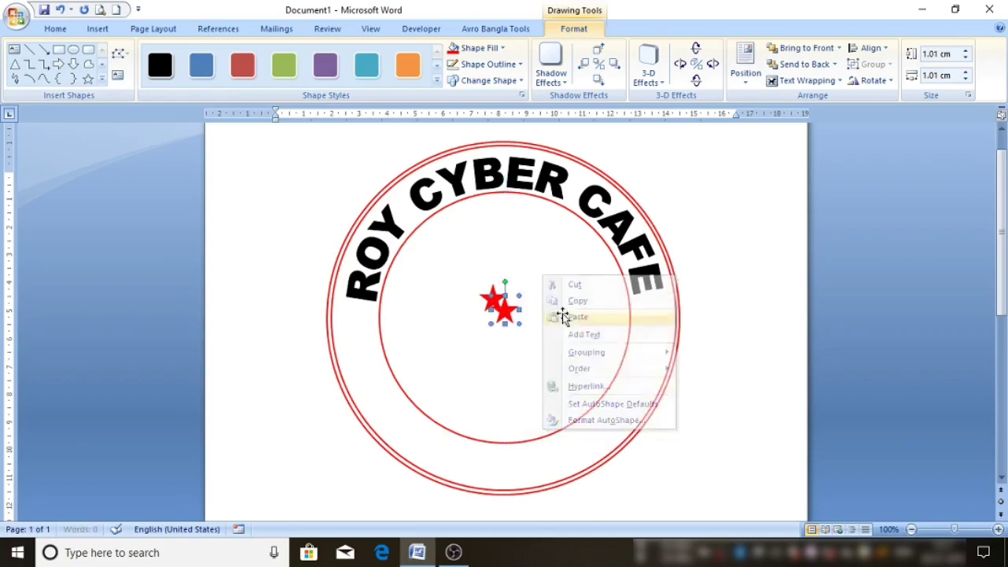
pyautogui.rightClick(547, 278)
pyautogui.click(568, 323)
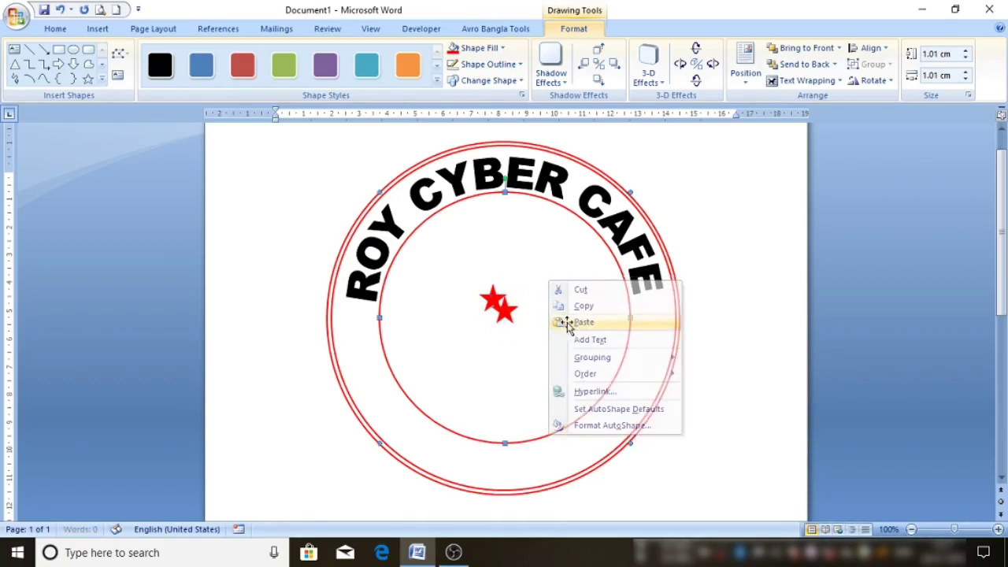
pyautogui.rightClick(543, 275)
pyautogui.click(568, 318)
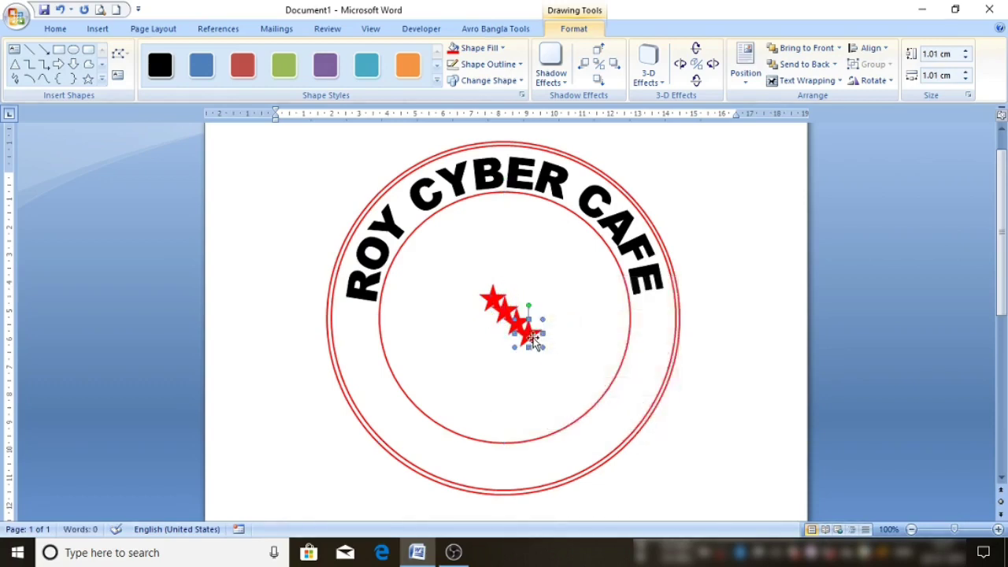
# Step: Move two star copies into the band below the final E of CAFE, stacked one above the other
pyautogui.moveTo(529, 333); pyautogui.dragTo(651, 316)
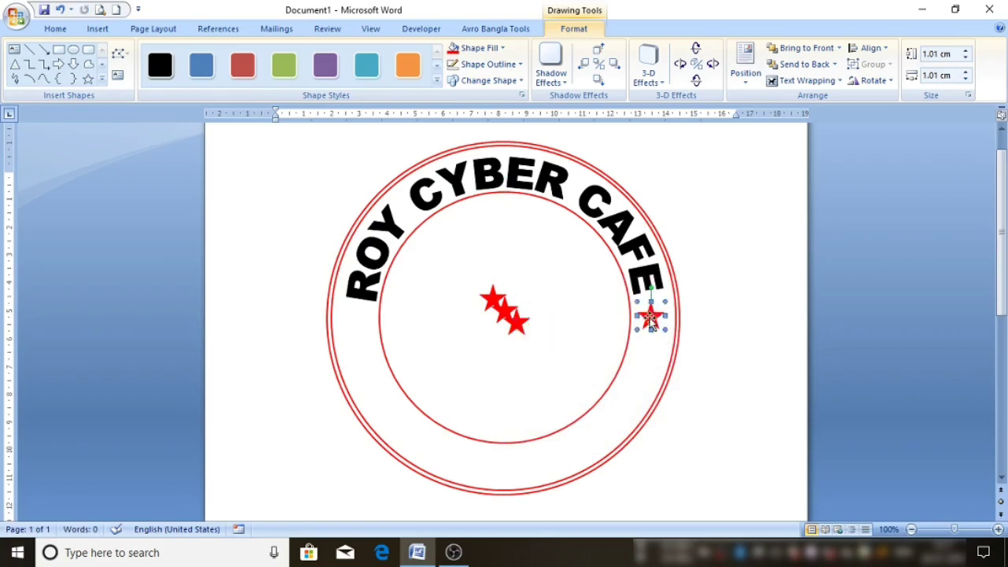
pyautogui.click(518, 326)
pyautogui.moveTo(618, 352); pyautogui.dragTo(651, 346)
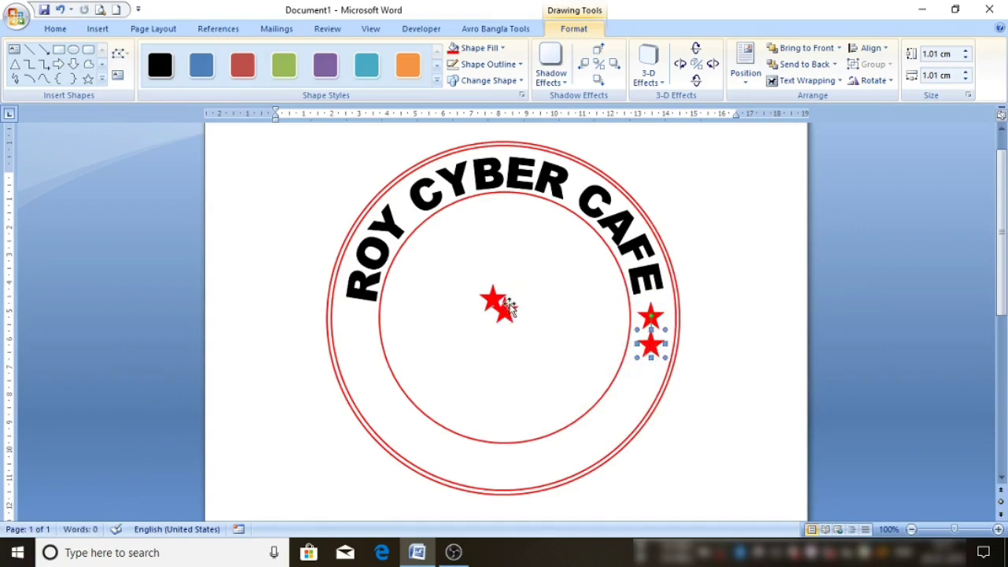
# Step: Move the two remaining red stars into the band below the R of ROY, stacked one above the other
pyautogui.click(509, 311)
pyautogui.moveTo(509, 312); pyautogui.dragTo(358, 322)
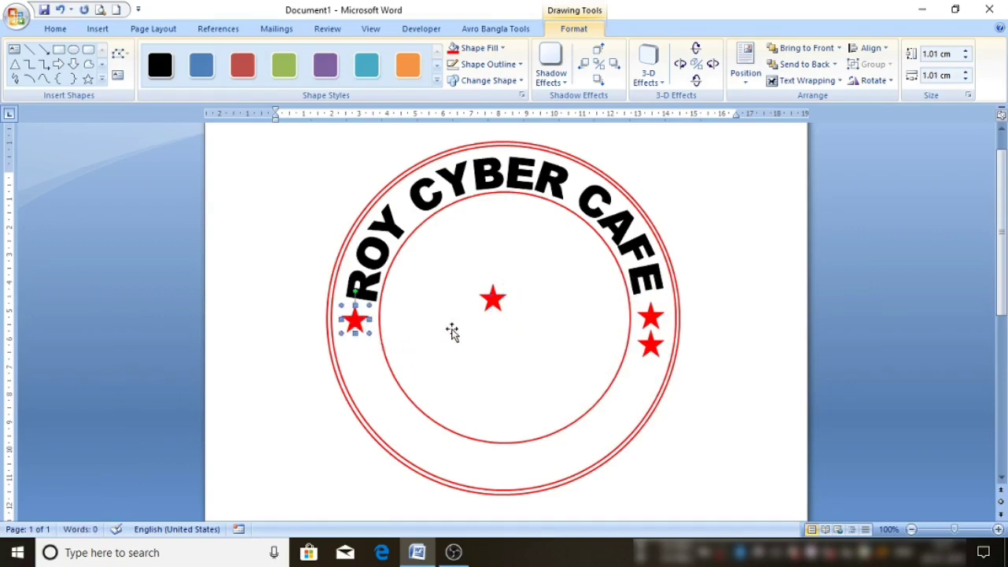
pyautogui.click(494, 302)
pyautogui.moveTo(494, 304); pyautogui.dragTo(356, 350)
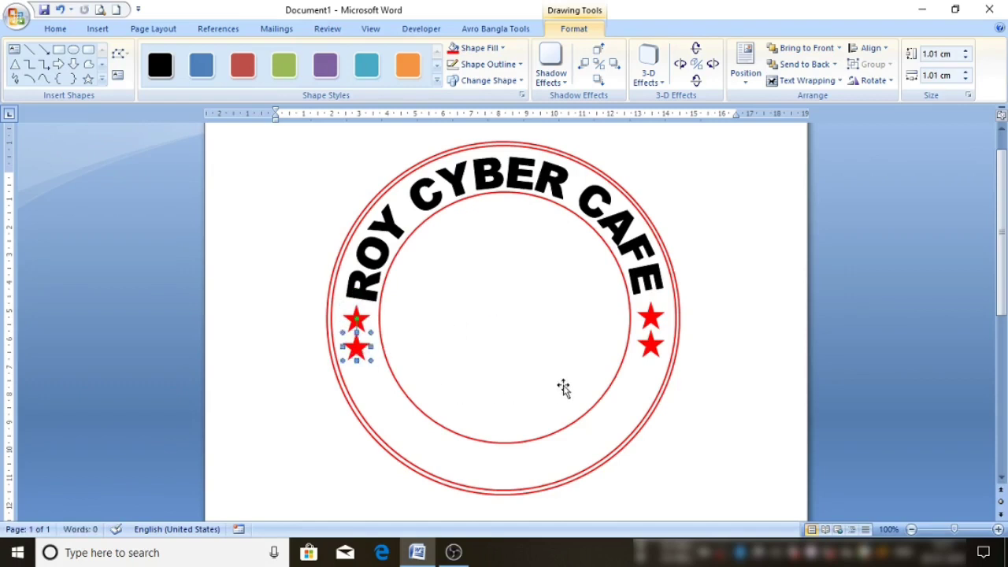
# Step: Nudge the stars on both sides of the band slightly upward to even out their heights and spacing
pyautogui.click(490, 362)
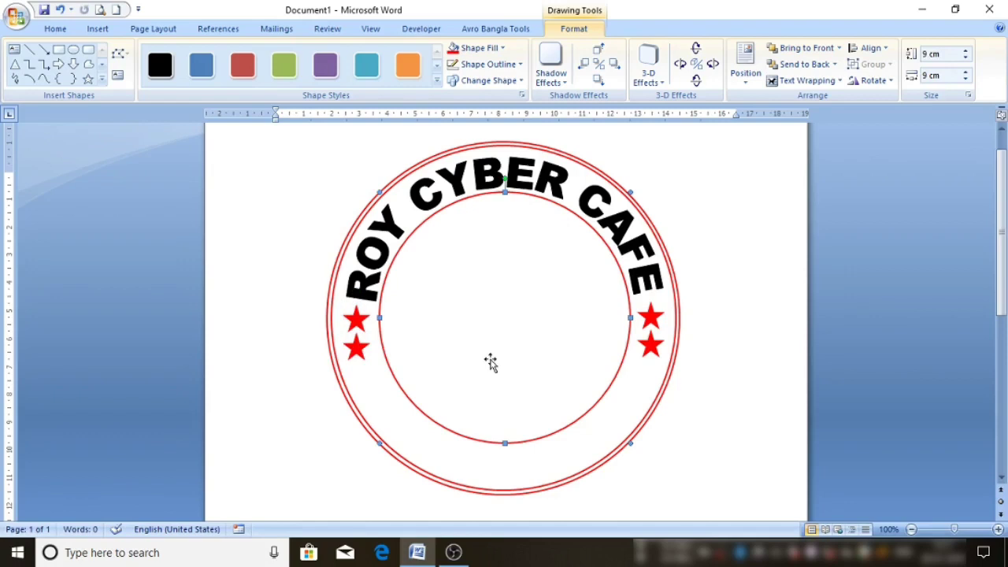
pyautogui.click(355, 320)
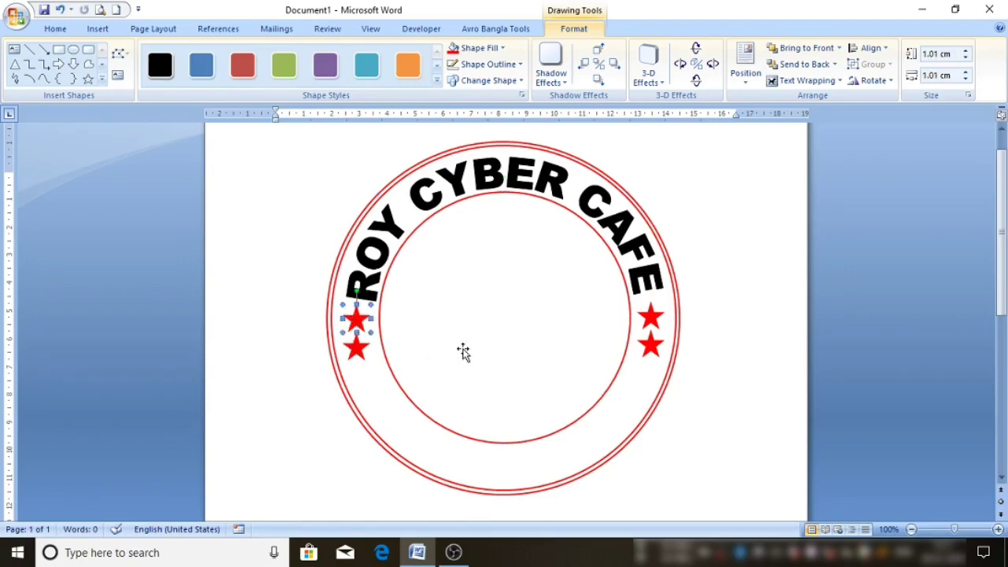
pyautogui.click(356, 350)
pyautogui.press('Up')
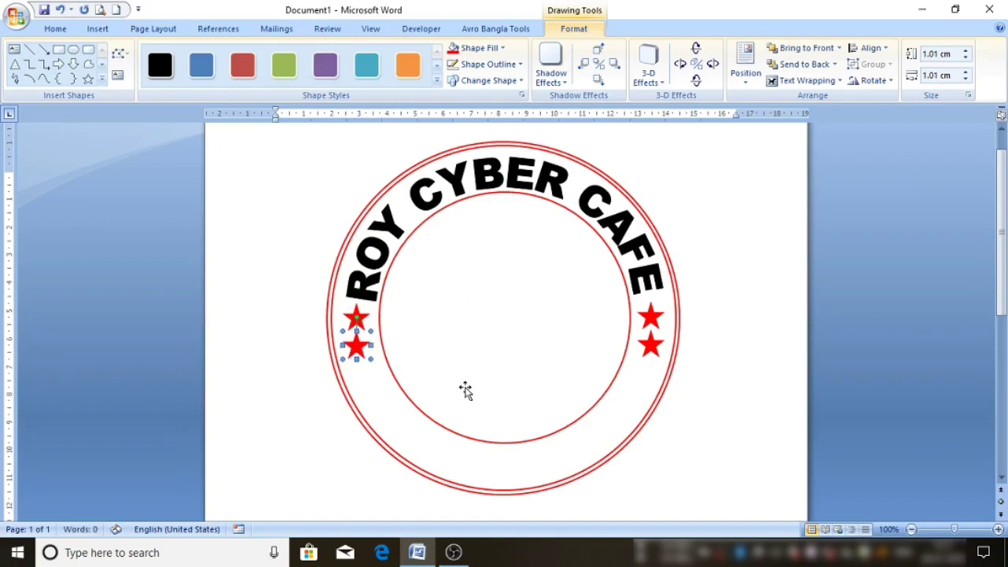
pyautogui.click(652, 319)
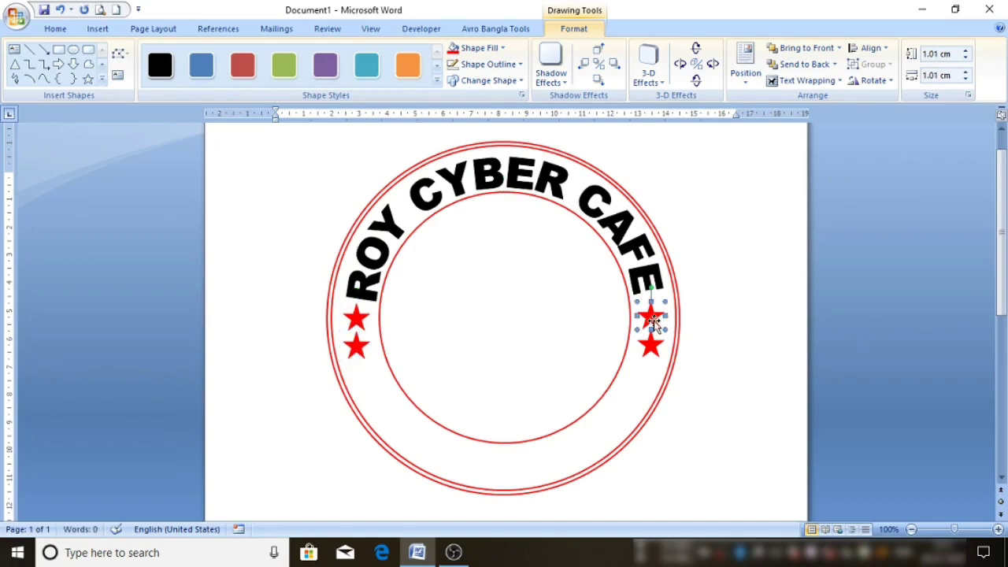
pyautogui.press('Up')
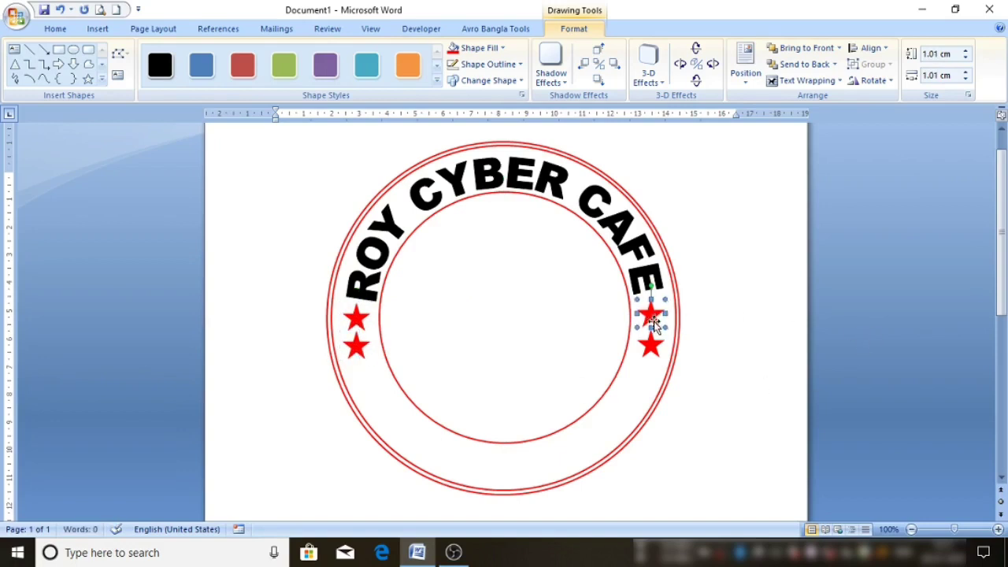
pyautogui.click(654, 348)
pyautogui.press('Up')
pyautogui.press('Up')
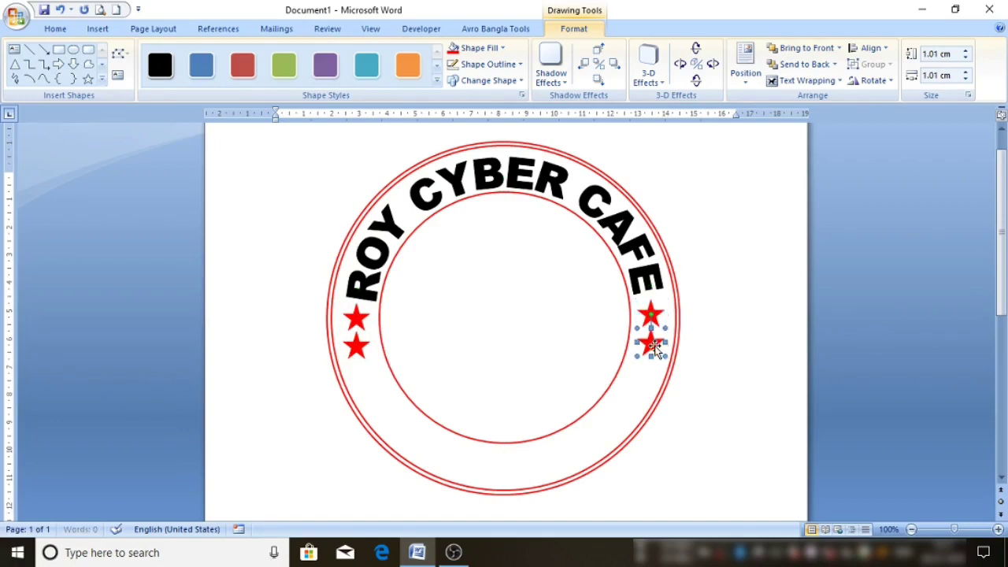
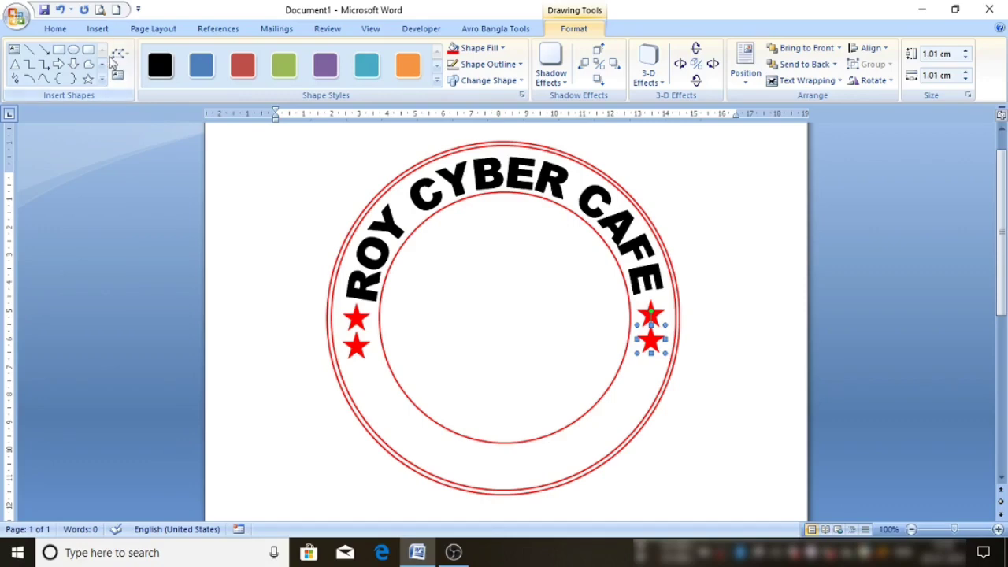
# Step: Insert a second WordArt reading "ROY CYBER CAFE" in the plain black arched style
pyautogui.click(103, 32)
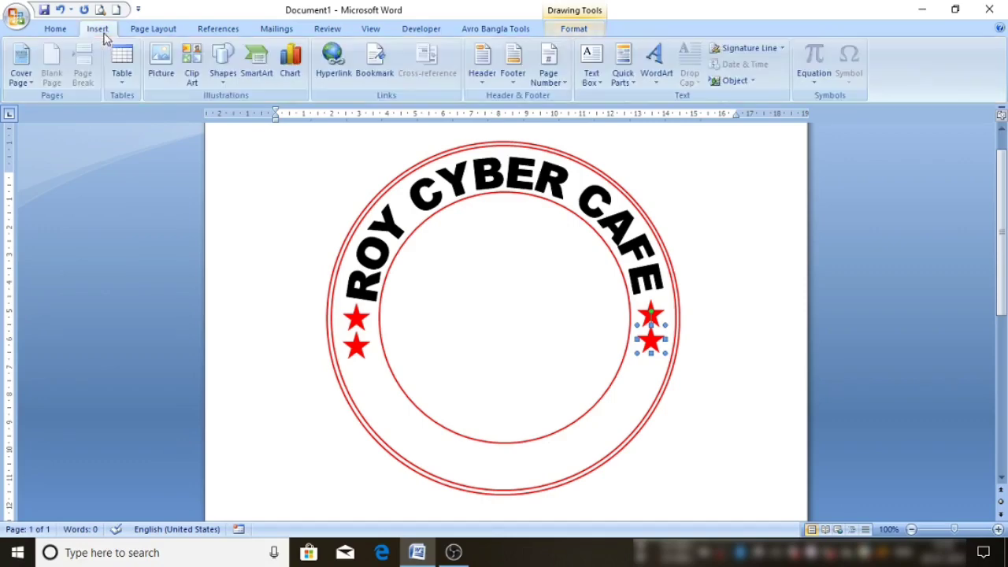
pyautogui.click(656, 63)
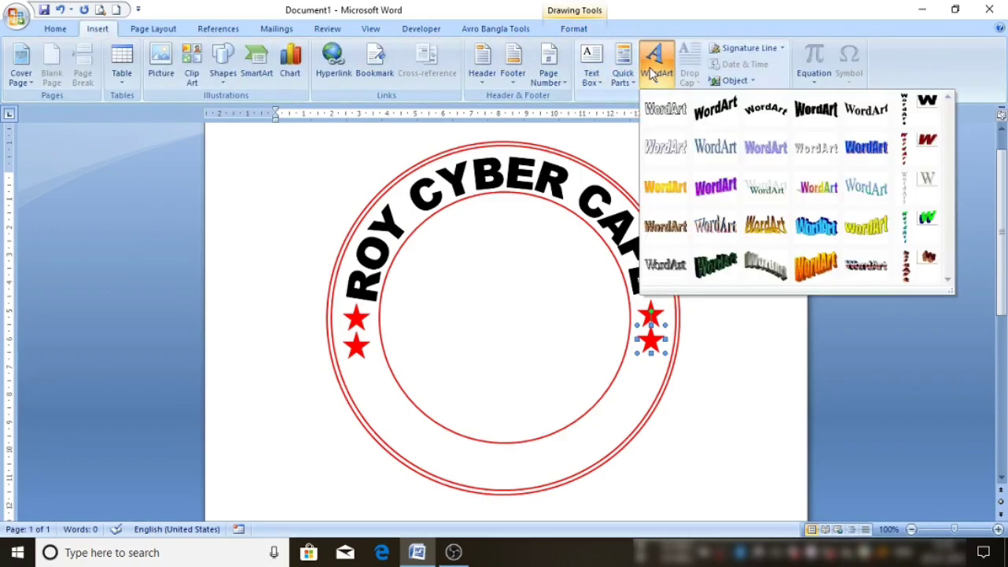
pyautogui.click(768, 108)
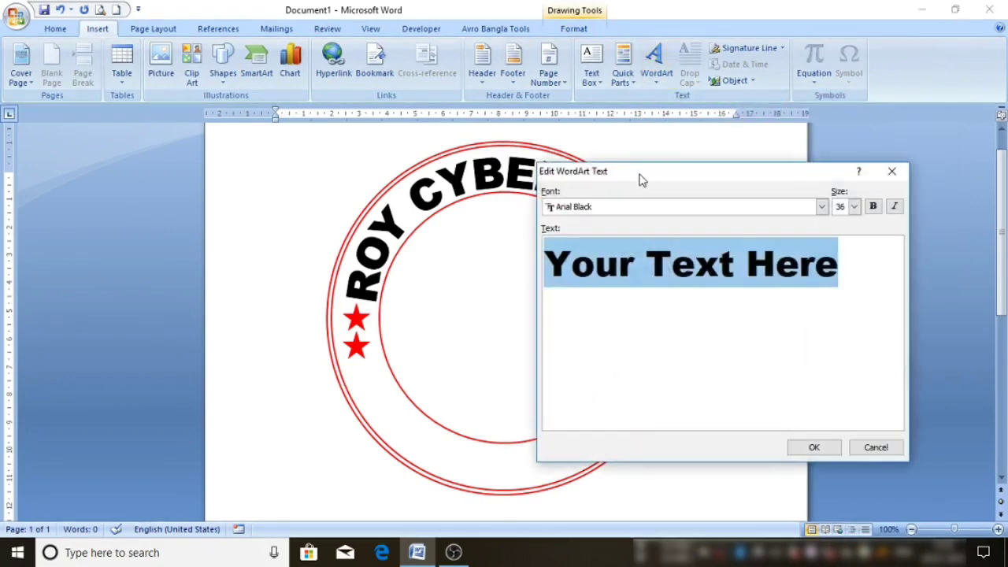
pyautogui.write('R')
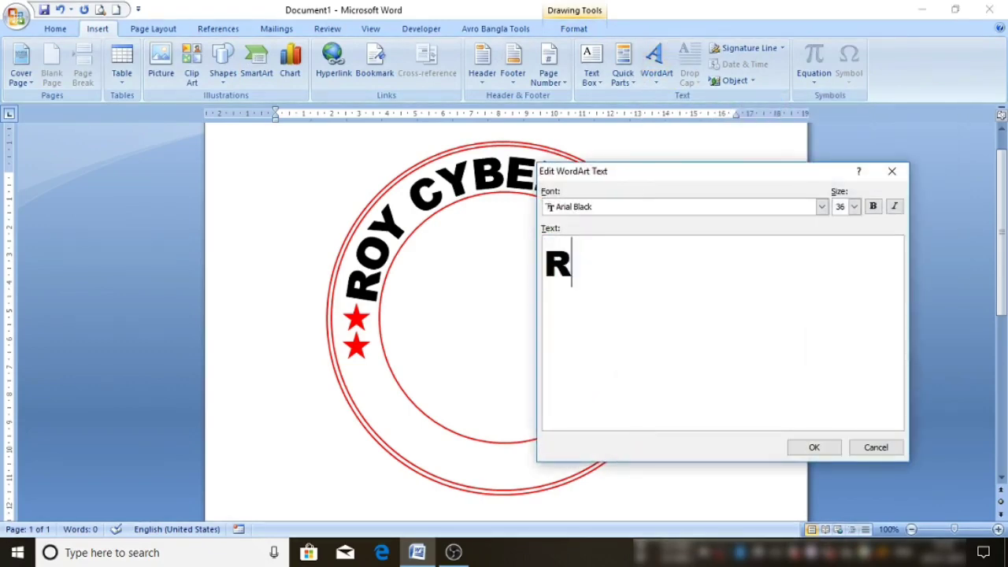
pyautogui.write('OY CYBER CAFE')
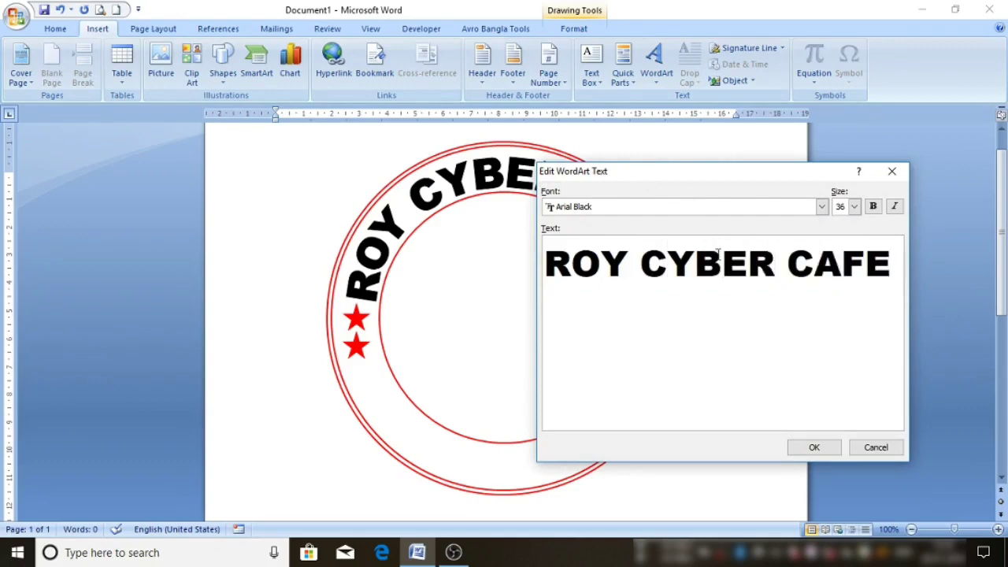
pyautogui.click(824, 447)
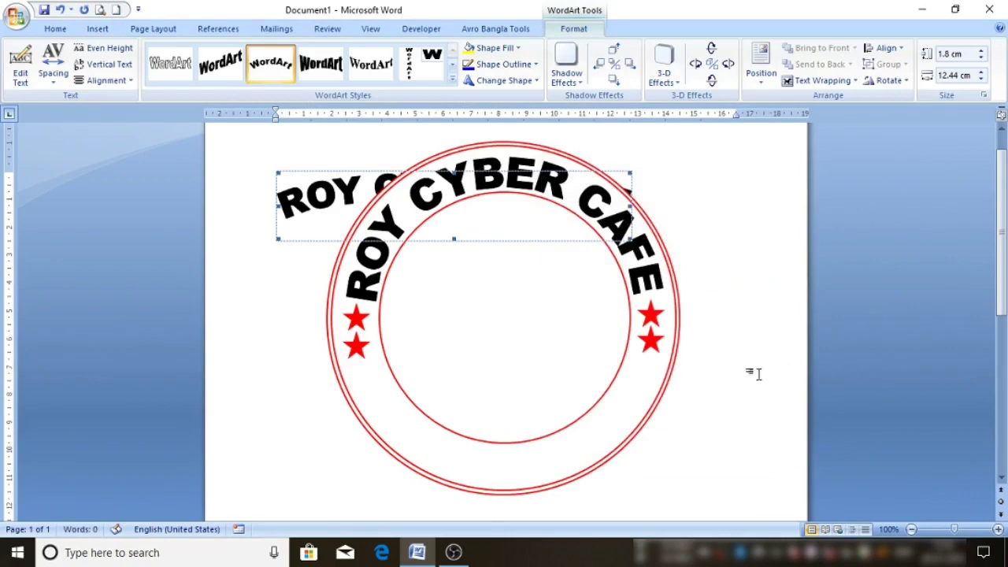
# Step: Set the new WordArt's text wrapping to In Front of Text and its shape to the downward Follow Path arch
pyautogui.click(838, 85)
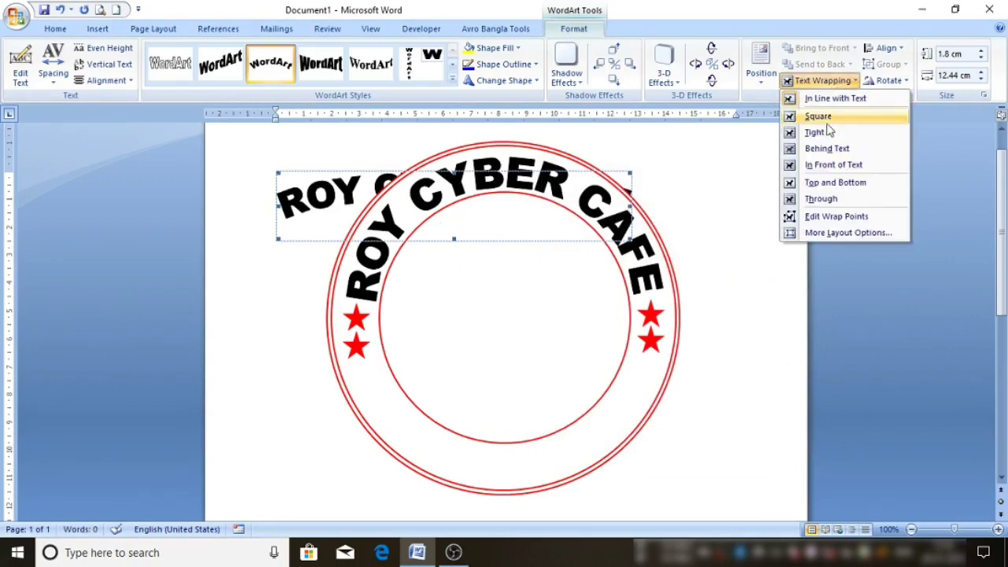
pyautogui.click(855, 165)
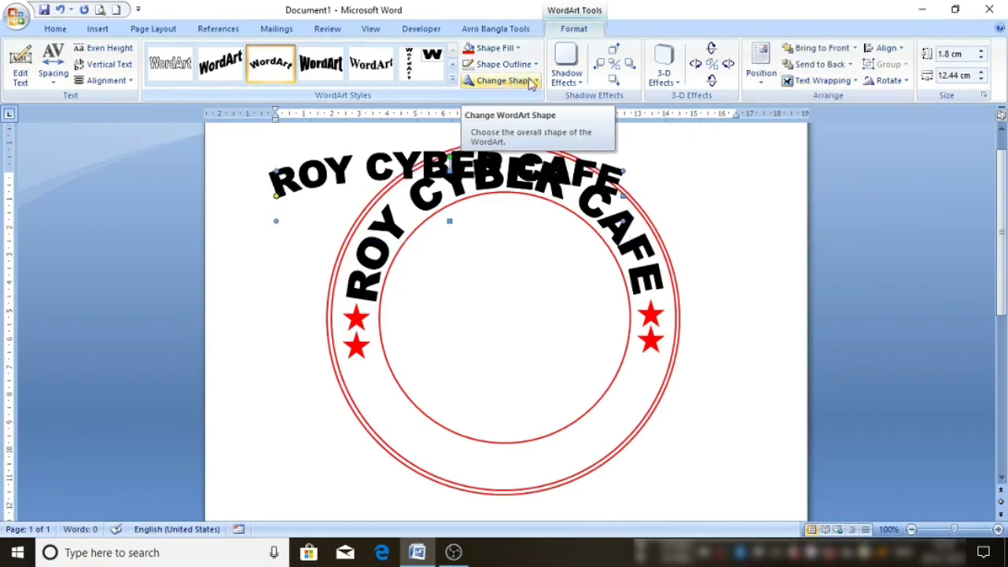
pyautogui.click(534, 82)
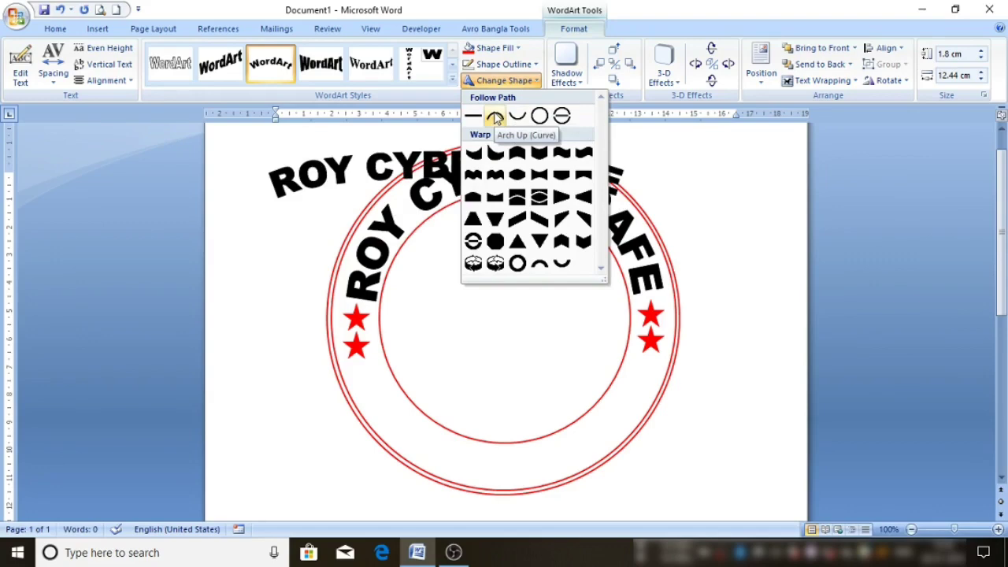
pyautogui.click(514, 119)
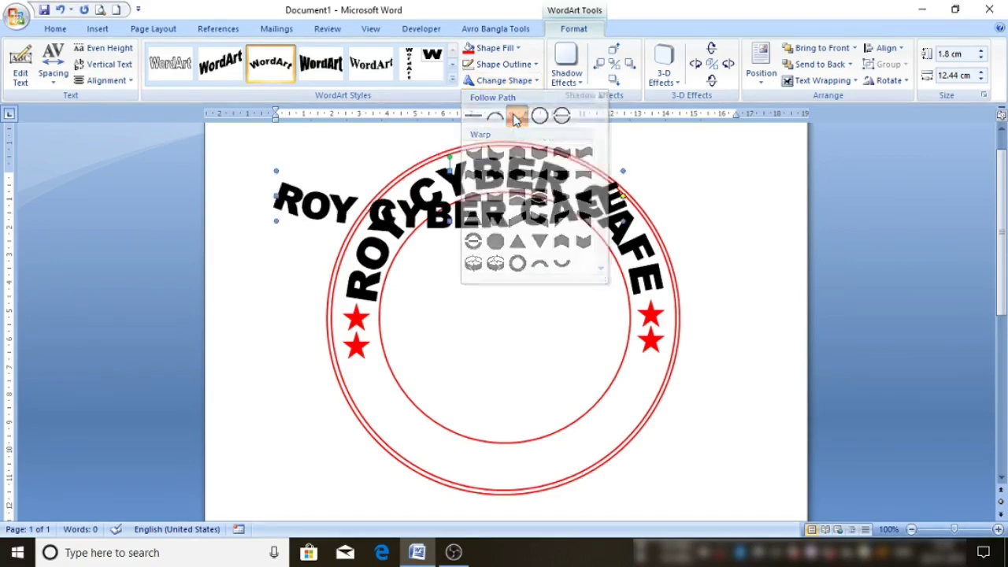
# Step: Place the downward-arched WordArt in the lower half of the band and resize it to about 7.46 cm high by 9.98 cm wide
pyautogui.moveTo(469, 307); pyautogui.dragTo(526, 230)
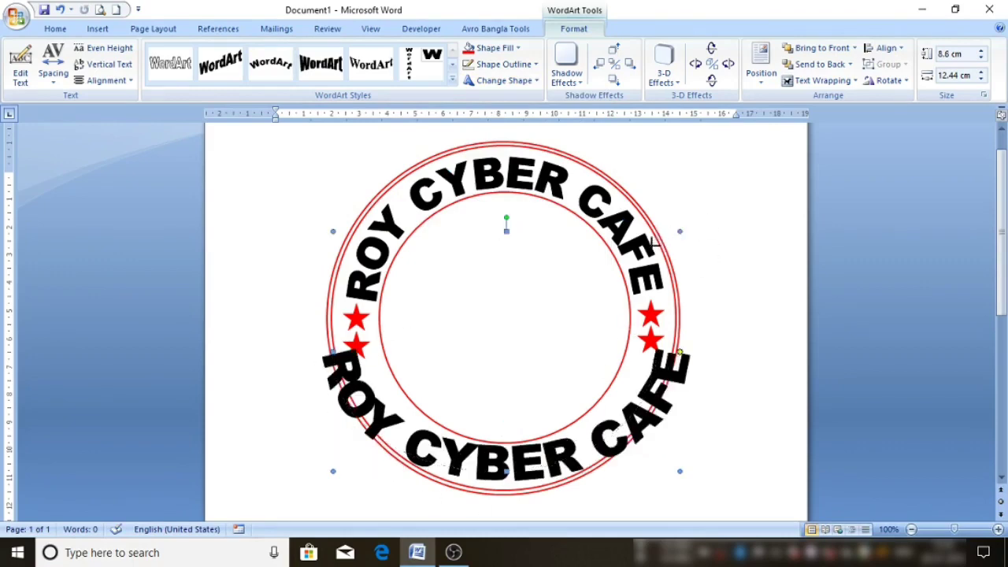
pyautogui.moveTo(656, 242); pyautogui.dragTo(652, 246)
pyautogui.click(352, 250)
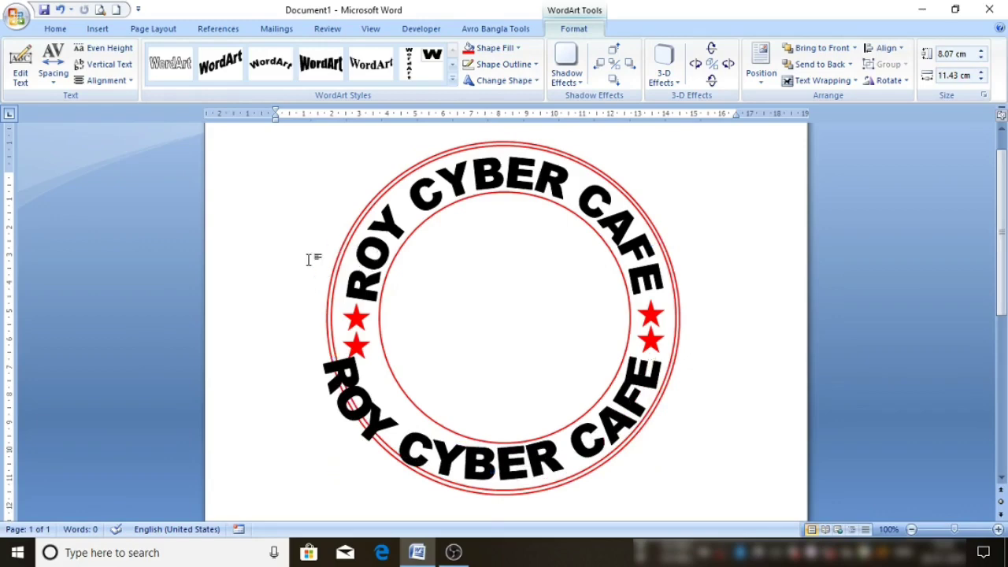
pyautogui.click(413, 438)
pyautogui.moveTo(331, 245); pyautogui.dragTo(369, 253)
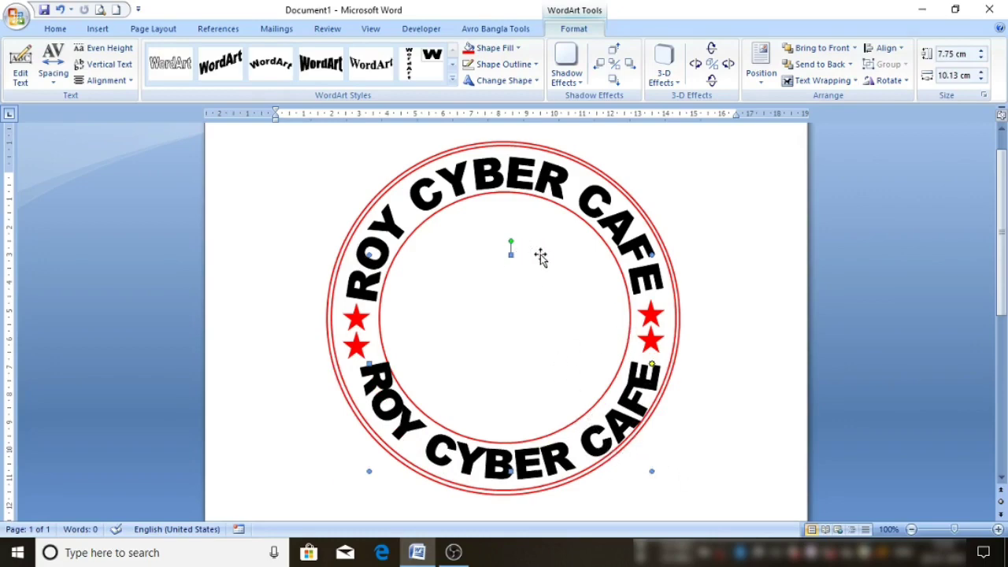
pyautogui.moveTo(652, 254); pyautogui.dragTo(648, 262)
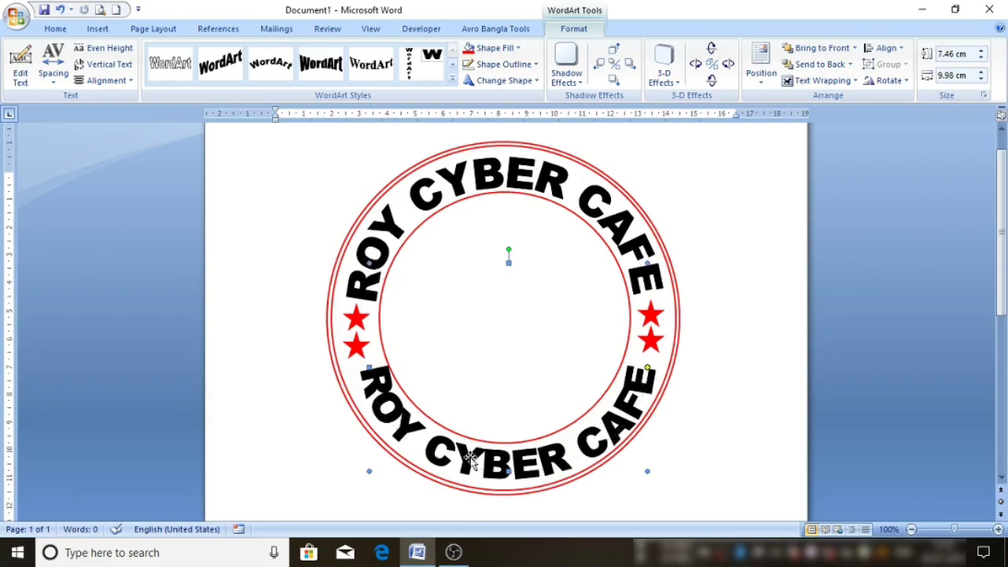
# Step: Fine-tune the position of the lower ROY CYBER CAFE text so it sits centred within the band between the stars
pyautogui.press('Left')
pyautogui.press('Left')
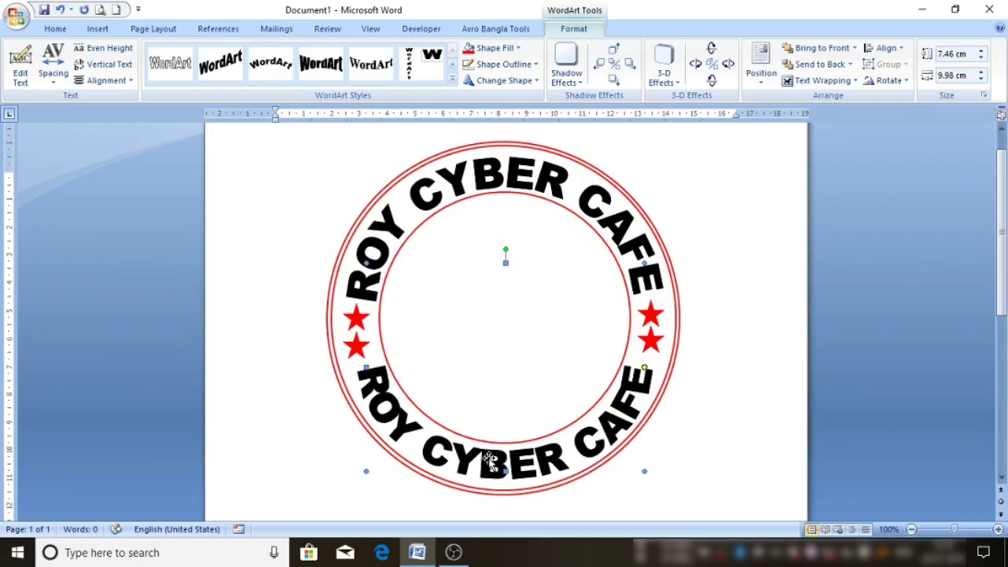
pyautogui.press('Up')
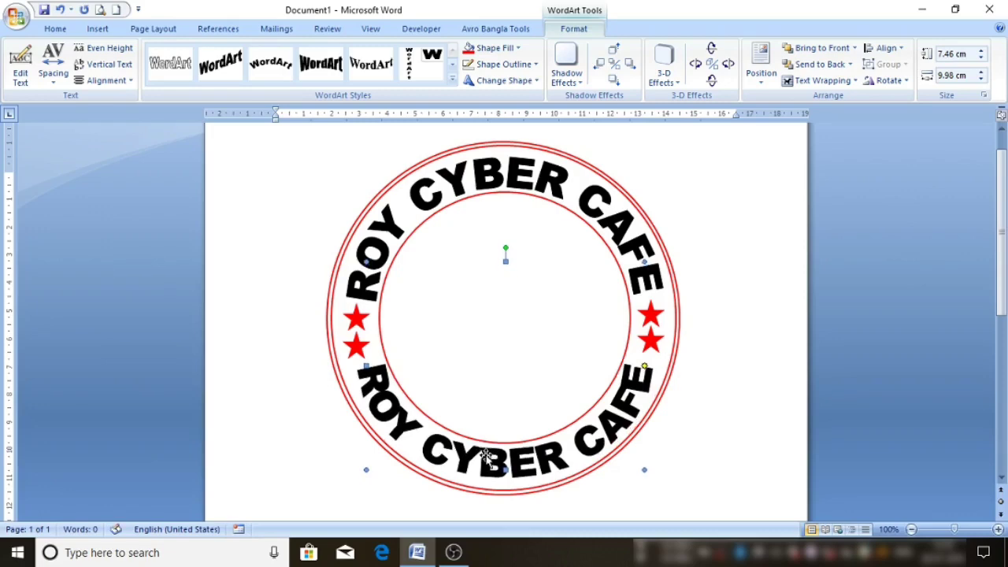
pyautogui.press('Left')
pyautogui.press('Right')
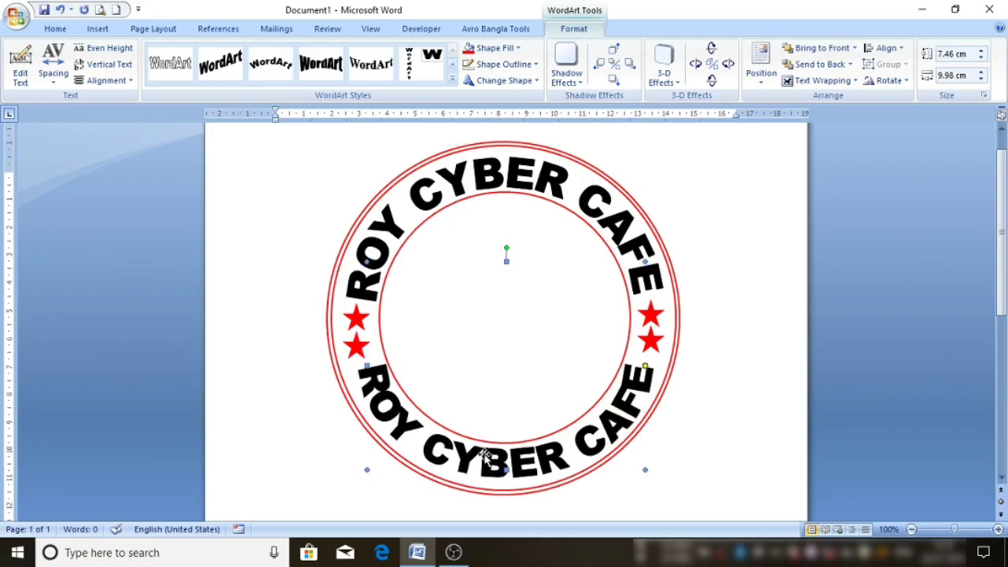
pyautogui.press('Left')
pyautogui.press('Left')
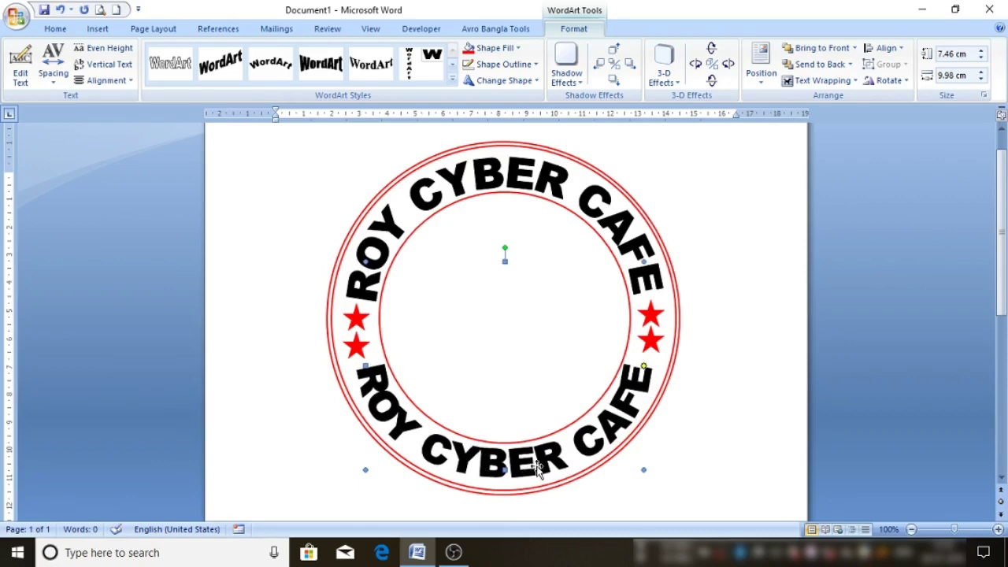
pyautogui.moveTo(523, 455); pyautogui.dragTo(521, 460)
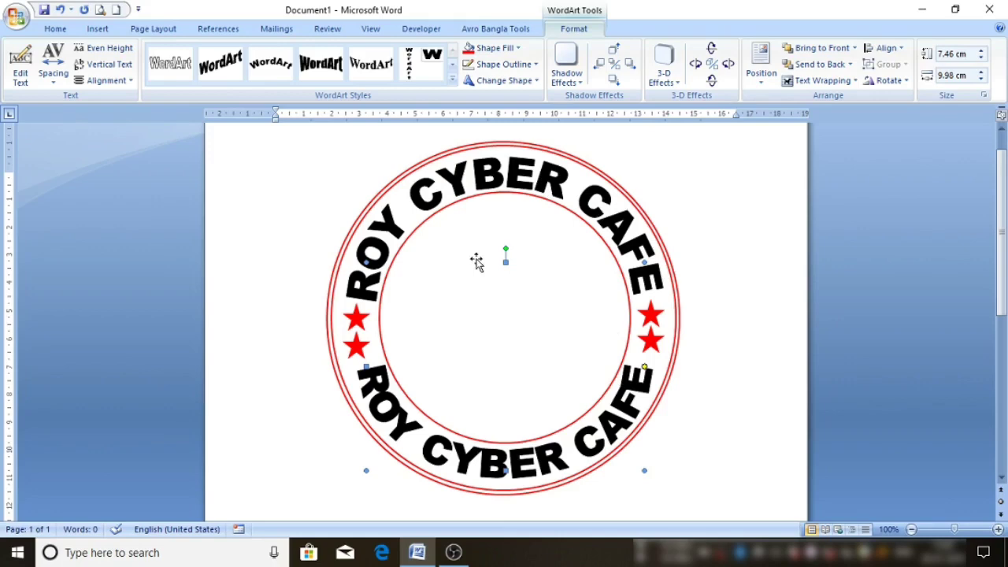
# Step: Try to duplicate the innermost circle and shrink it slightly from its lower corner, and undo the resize
pyautogui.click(476, 262)
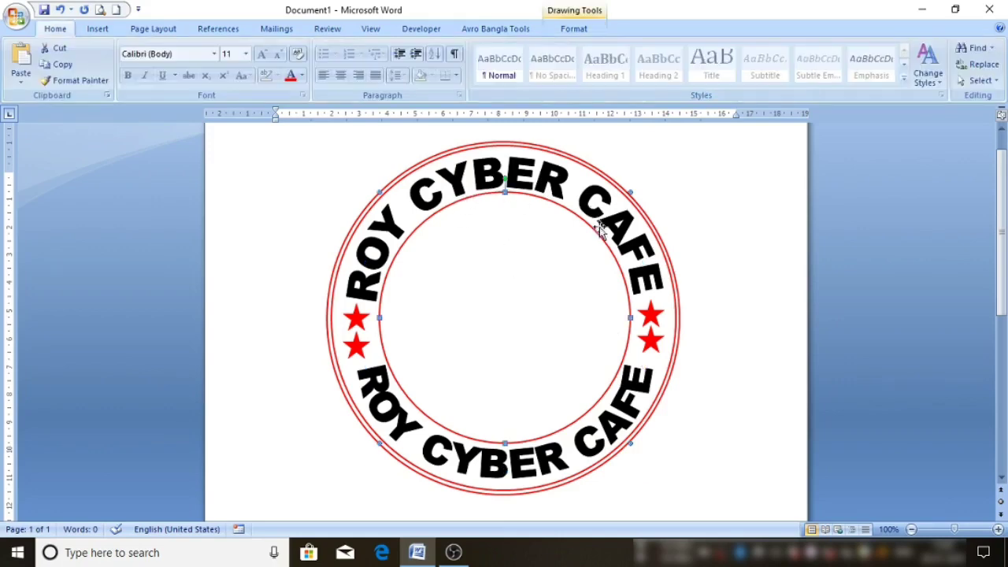
pyautogui.rightClick(493, 267)
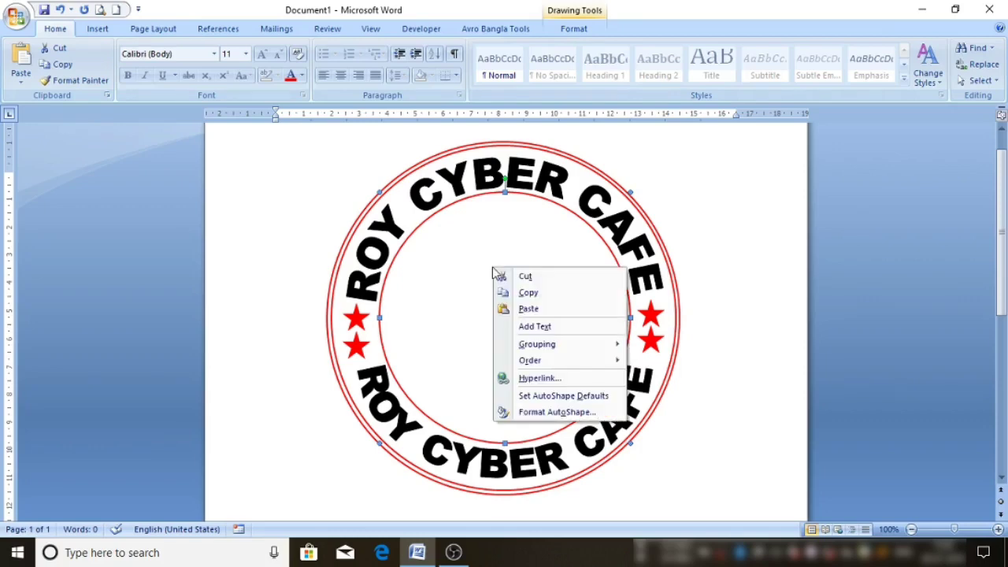
pyautogui.click(526, 293)
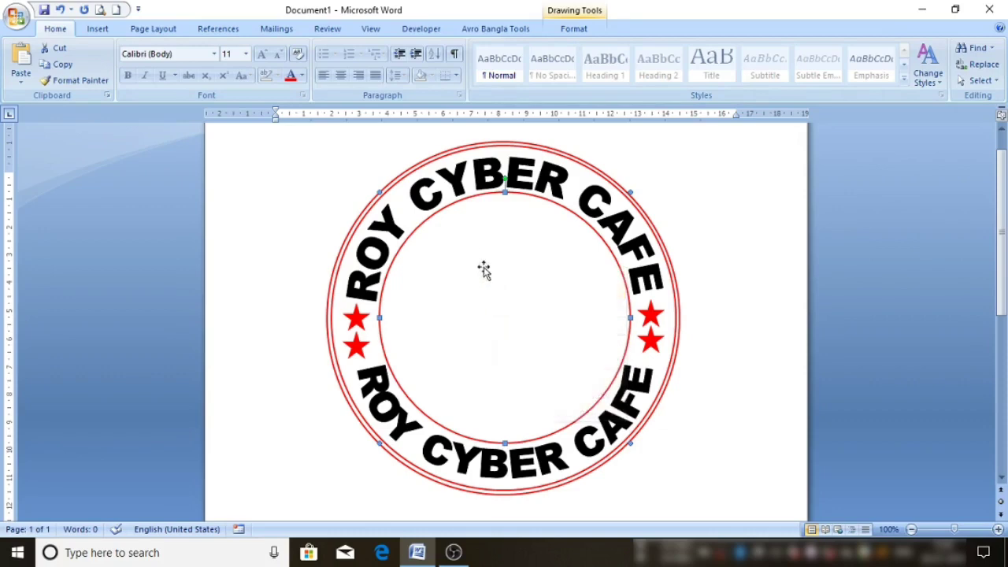
pyautogui.rightClick(479, 254)
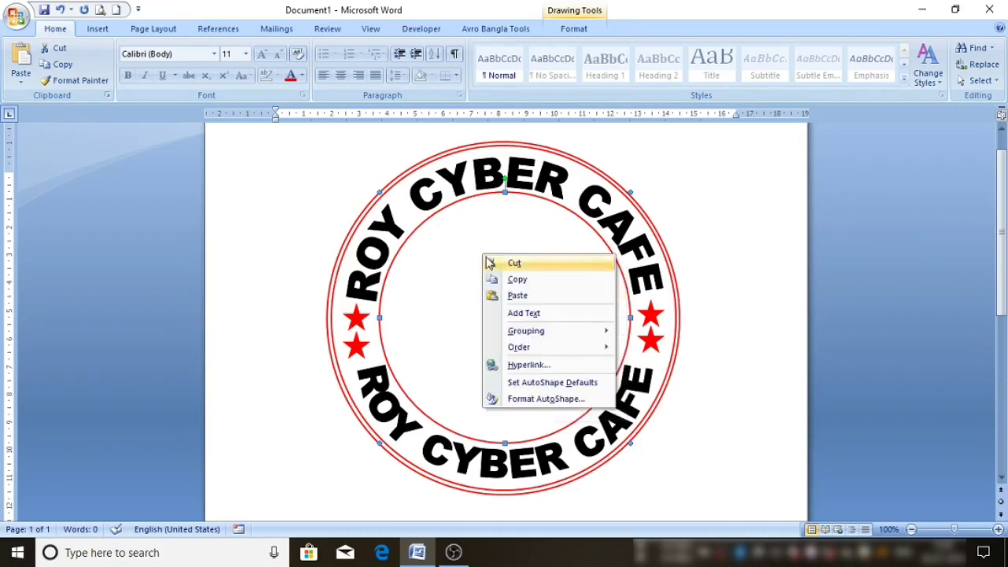
pyautogui.click(517, 296)
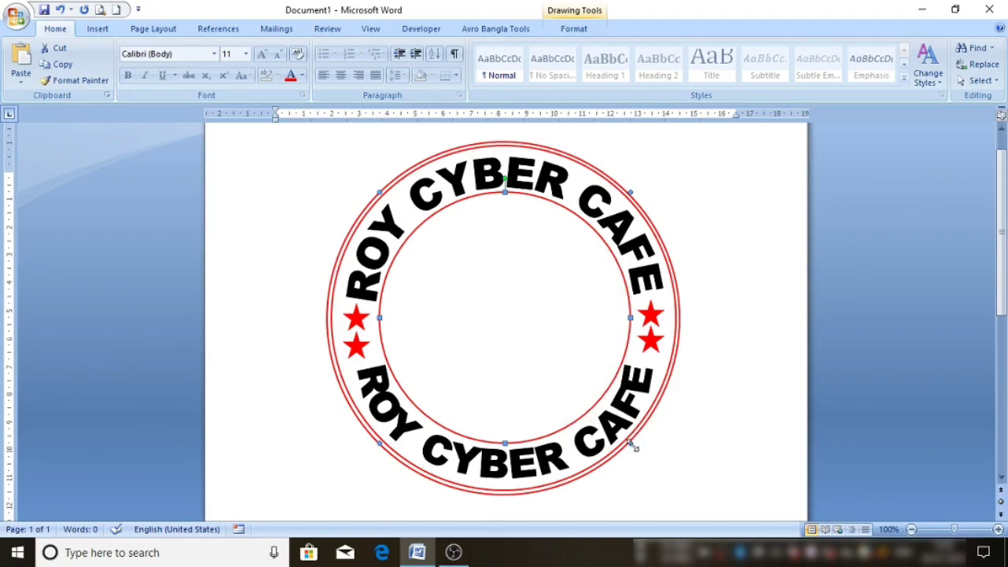
pyautogui.moveTo(631, 444); pyautogui.dragTo(620, 433)
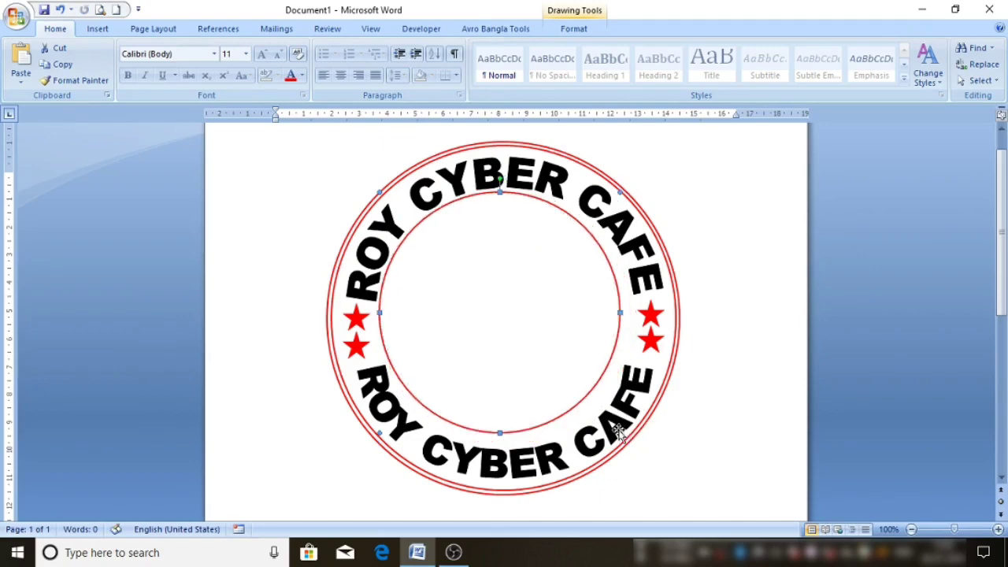
pyautogui.hotkey('ctrl', 'z')
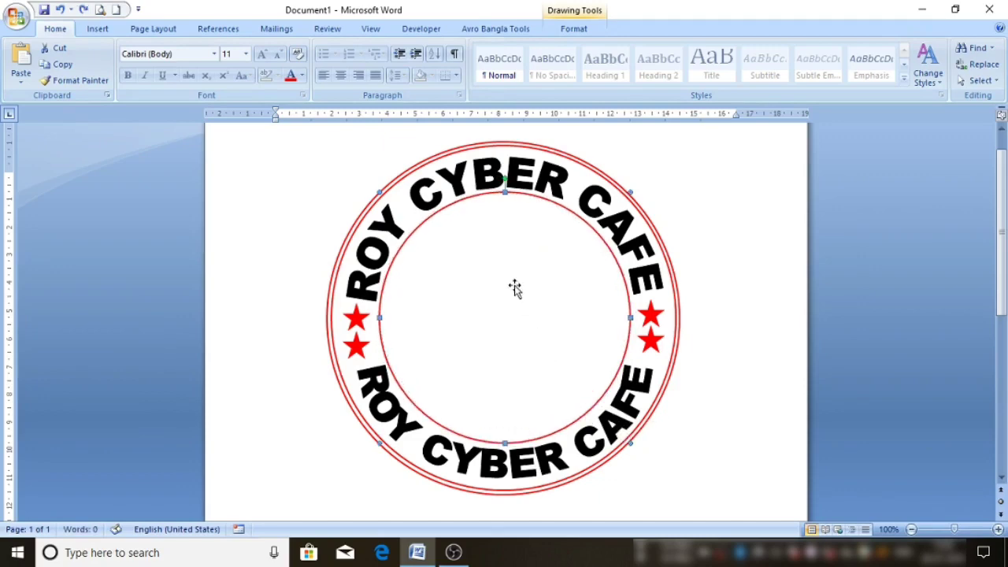
# Step: Duplicate the innermost circle and shrink the copy slightly from its lower corner
pyautogui.rightClick(509, 275)
pyautogui.click(540, 300)
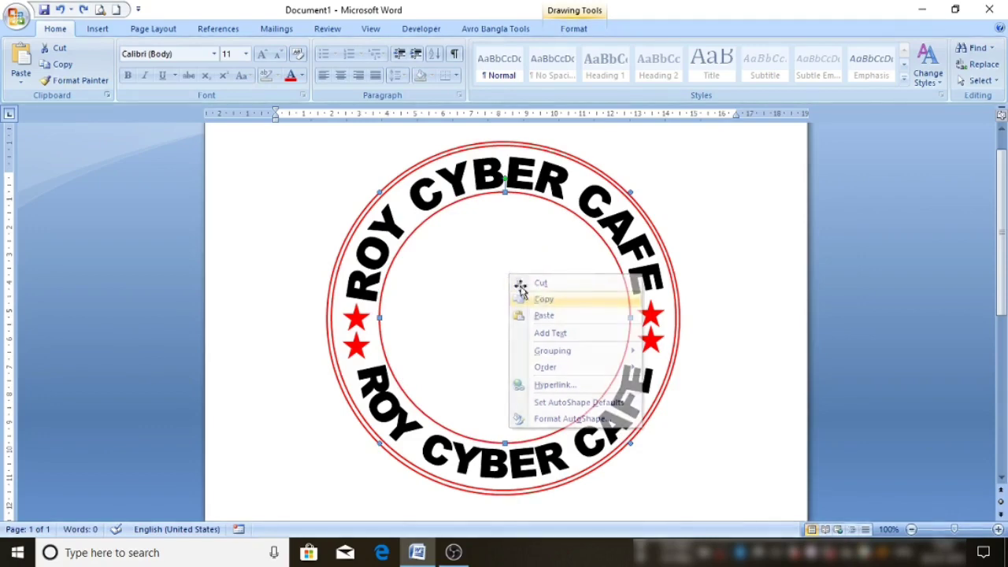
pyautogui.rightClick(501, 254)
pyautogui.click(528, 298)
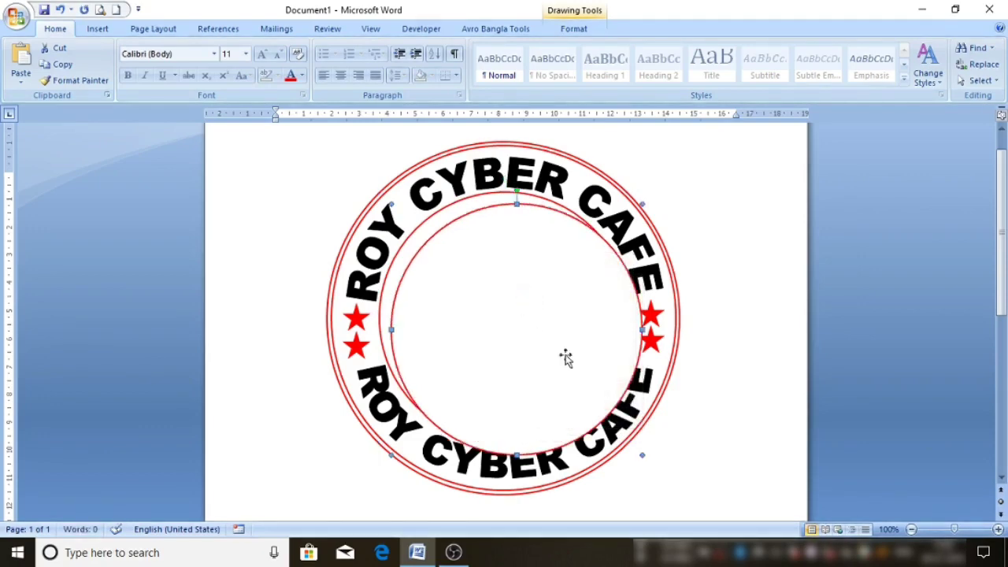
pyautogui.moveTo(639, 452); pyautogui.dragTo(628, 435)
# Step: Nudge the smaller circle copy up and sideways so it sits centred inside the original inner circle
pyautogui.press('Up')
pyautogui.press('Up')
pyautogui.press('Up')
pyautogui.press('Up')
pyautogui.press('Up')
pyautogui.press('Up')
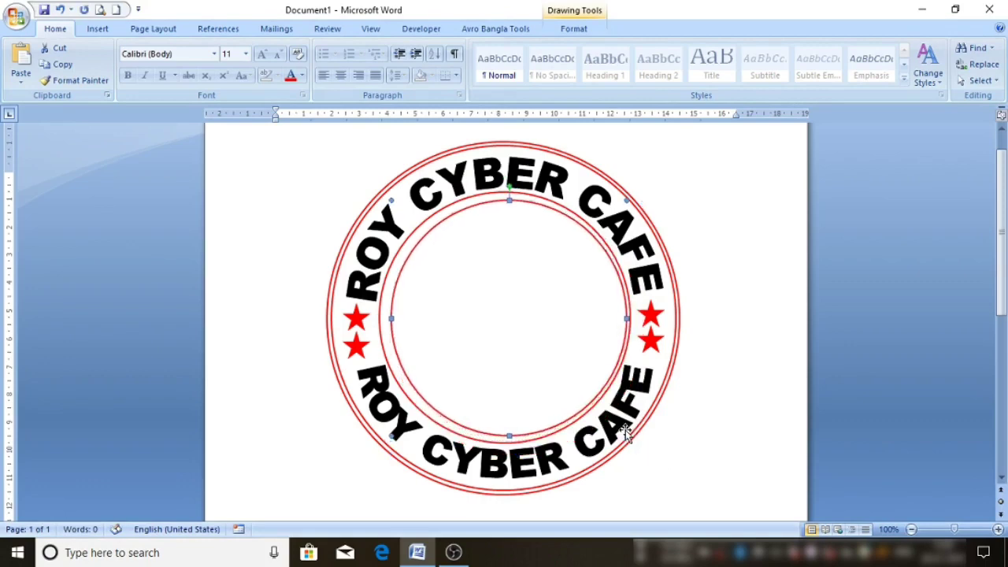
pyautogui.press('Left')
pyautogui.press('Left')
pyautogui.press('Left')
pyautogui.press('Left')
pyautogui.press('Left')
pyautogui.press('Left')
pyautogui.press('Left')
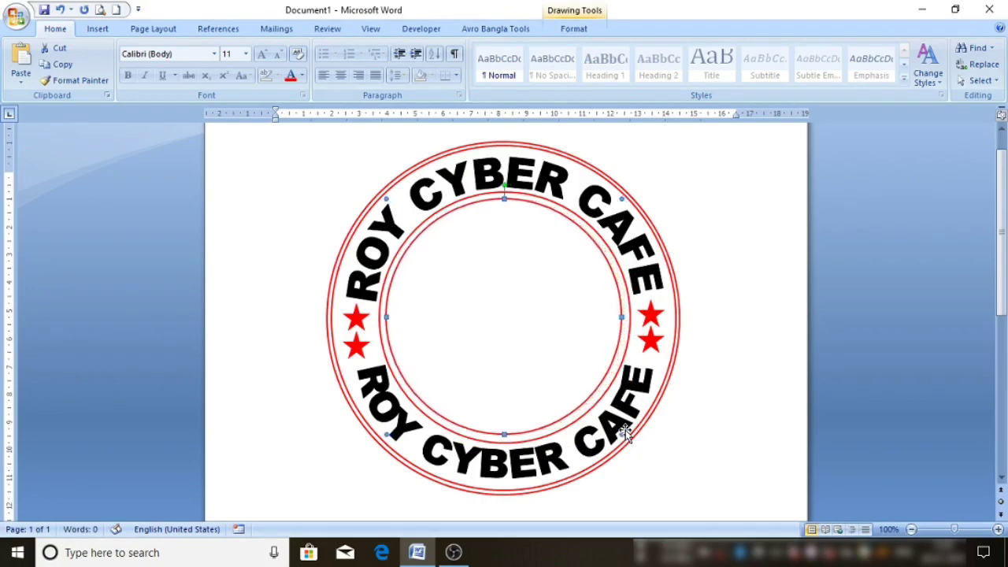
pyautogui.press('Up')
pyautogui.press('Up')
pyautogui.press('Up')
pyautogui.press('Right')
pyautogui.press('Right')
pyautogui.press('Right')
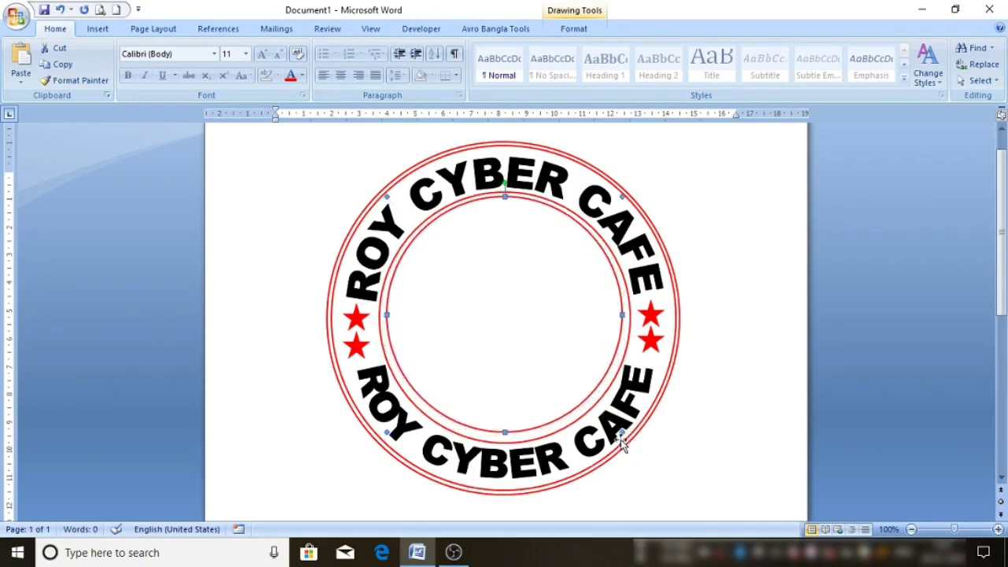
# Step: Enlarge the new innermost circle slightly to about 8.6 cm by 8.6 cm and re-centre it within the ring around it
pyautogui.moveTo(623, 440); pyautogui.dragTo(625, 439)
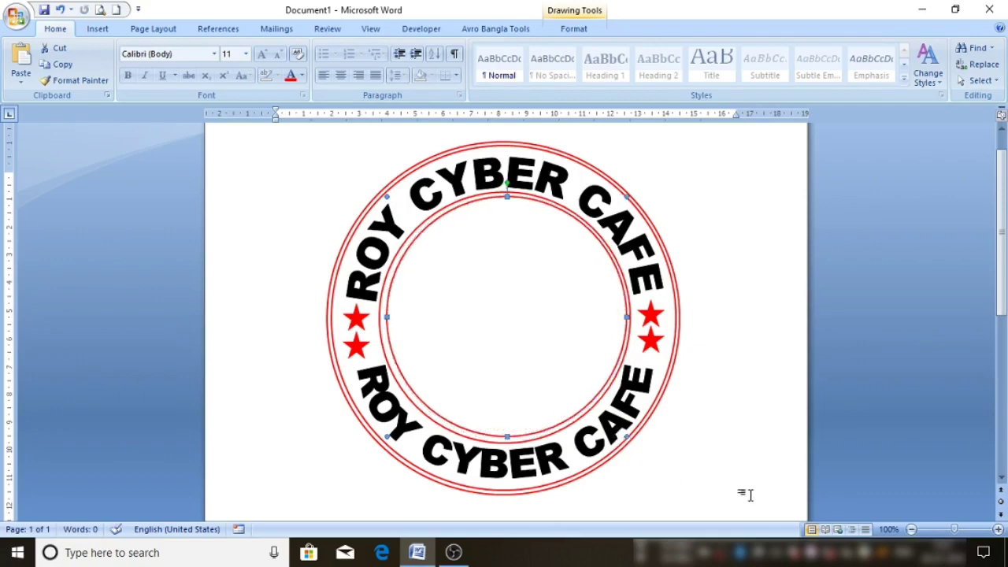
pyautogui.press('Left')
pyautogui.press('Left')
pyautogui.press('Down')
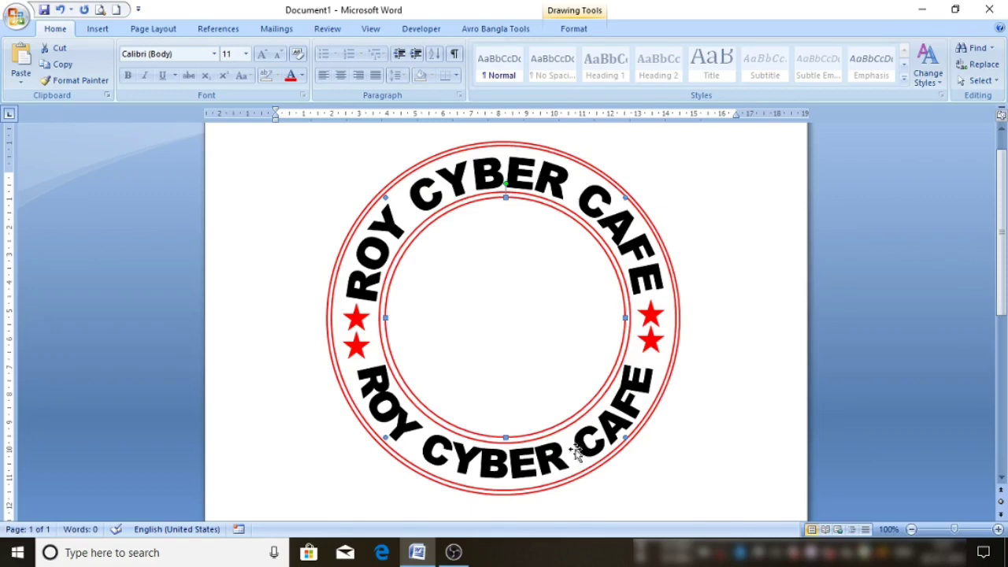
pyautogui.press('Up')
pyautogui.press('Up')
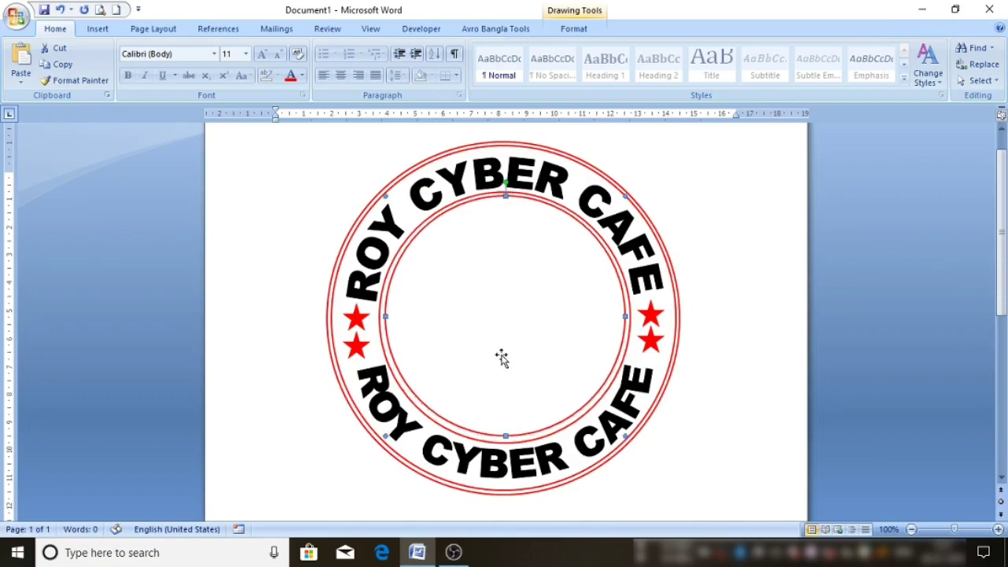
pyautogui.press('Down')
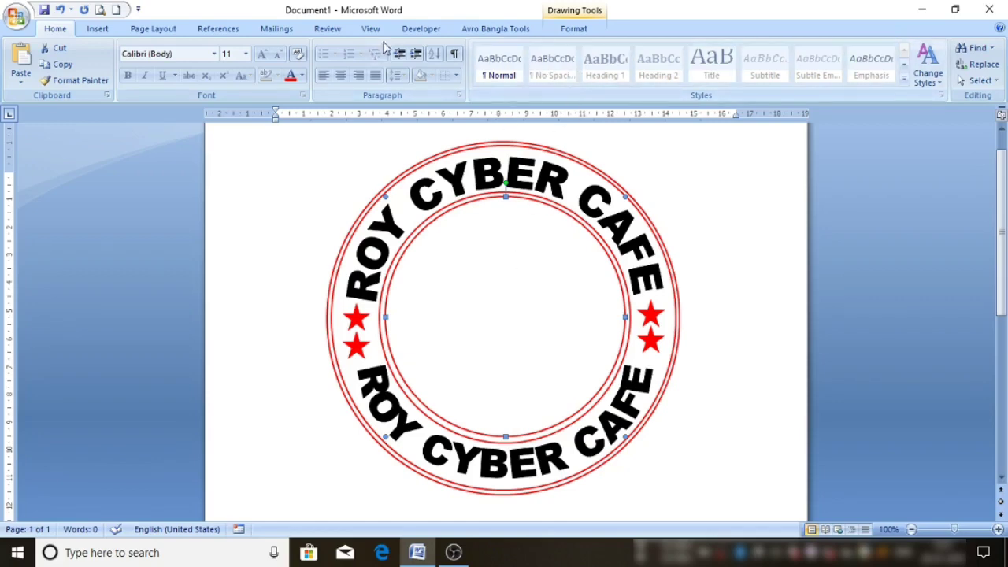
# Step: Fill the innermost circle with the image file "Picture" from the Desktop folder
pyautogui.click(574, 30)
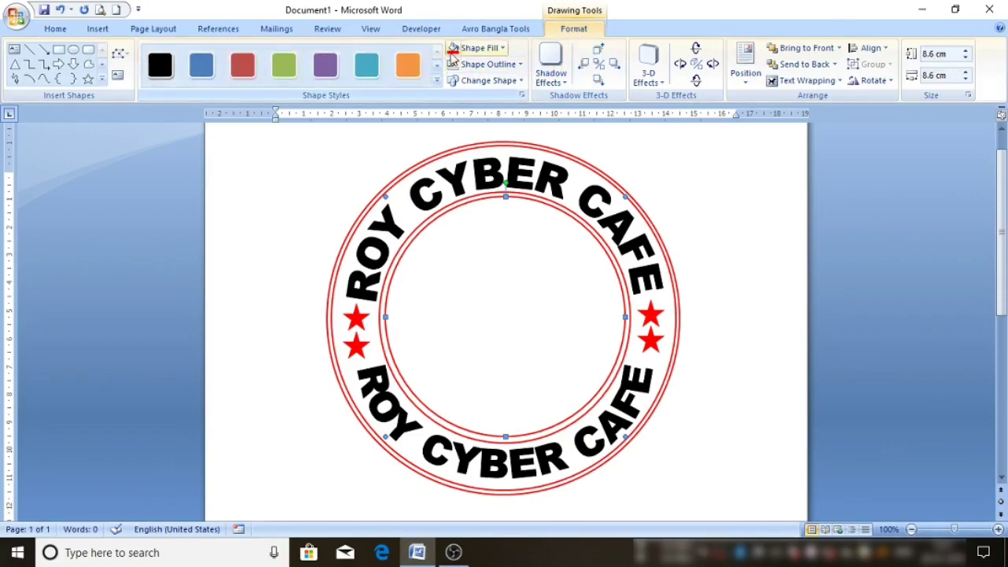
pyautogui.click(504, 48)
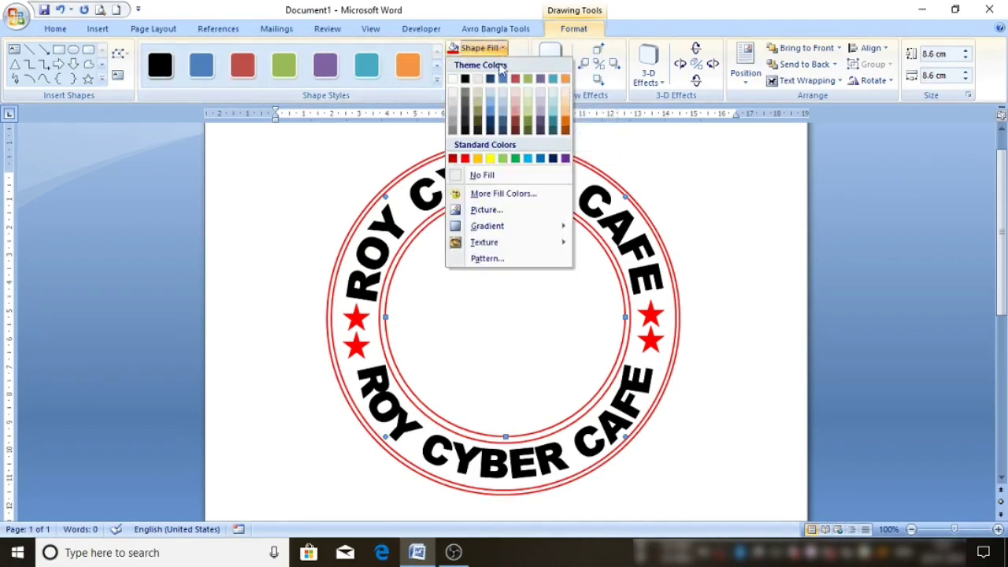
pyautogui.click(482, 210)
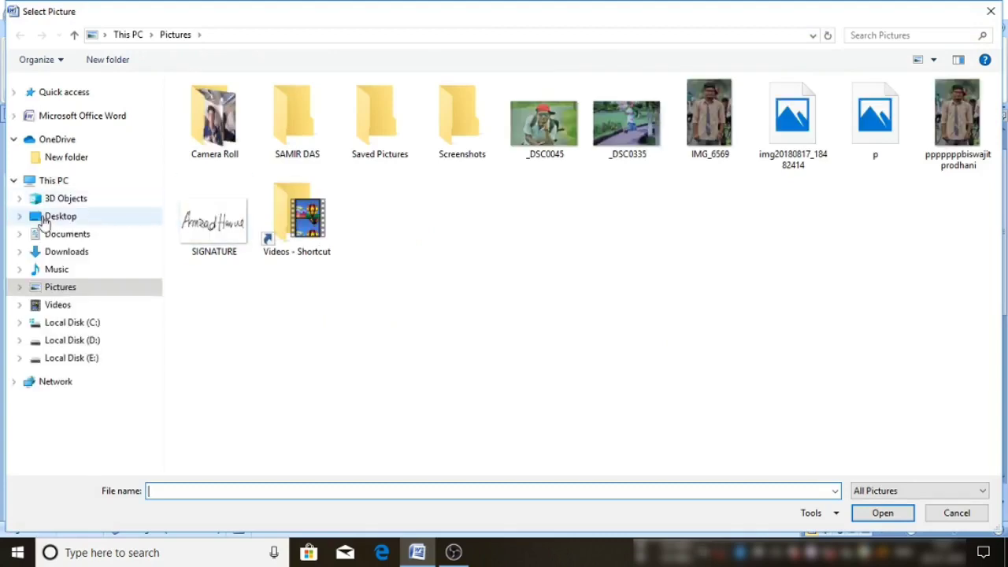
pyautogui.click(44, 219)
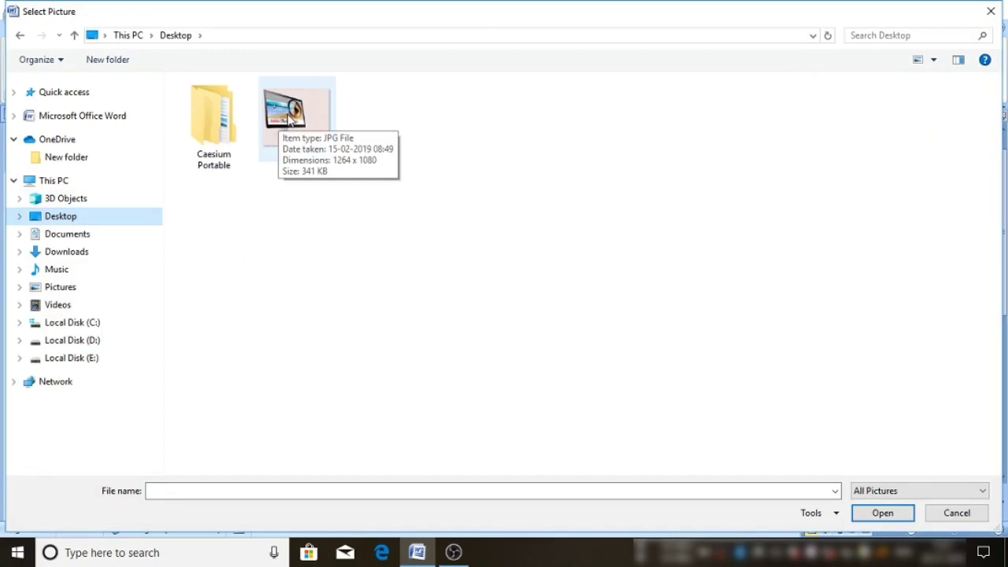
pyautogui.click(289, 117)
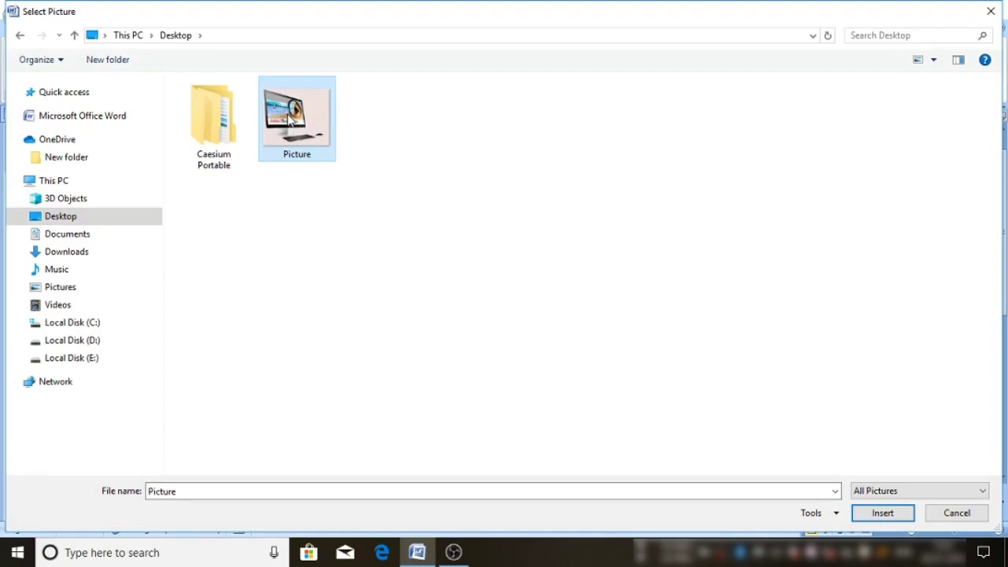
pyautogui.click(881, 516)
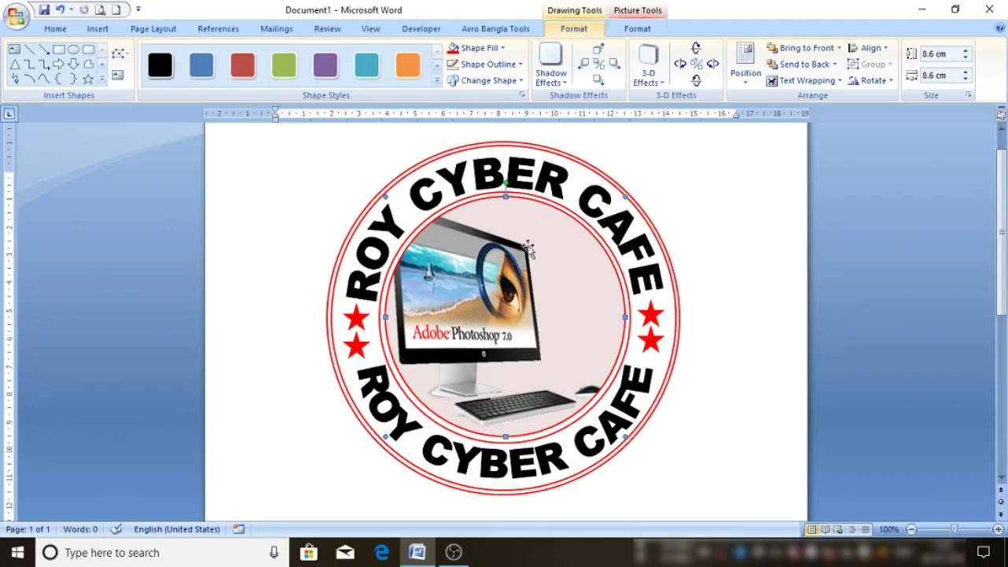
# Step: Fill the 12.36 cm circle behind the text band with a two-colour horizontal gradient from white to yellow, and deselect it
pyautogui.click(579, 181)
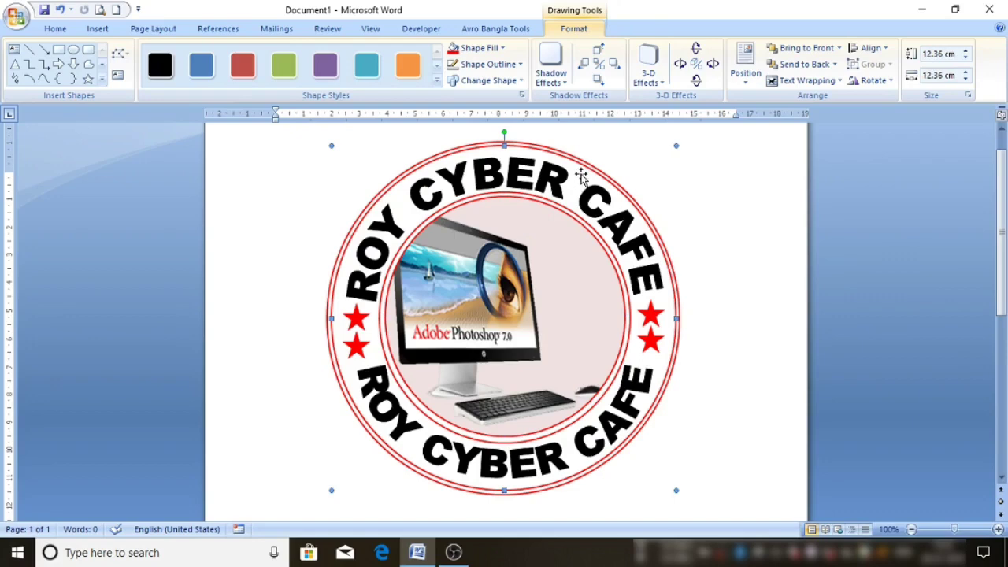
pyautogui.click(523, 66)
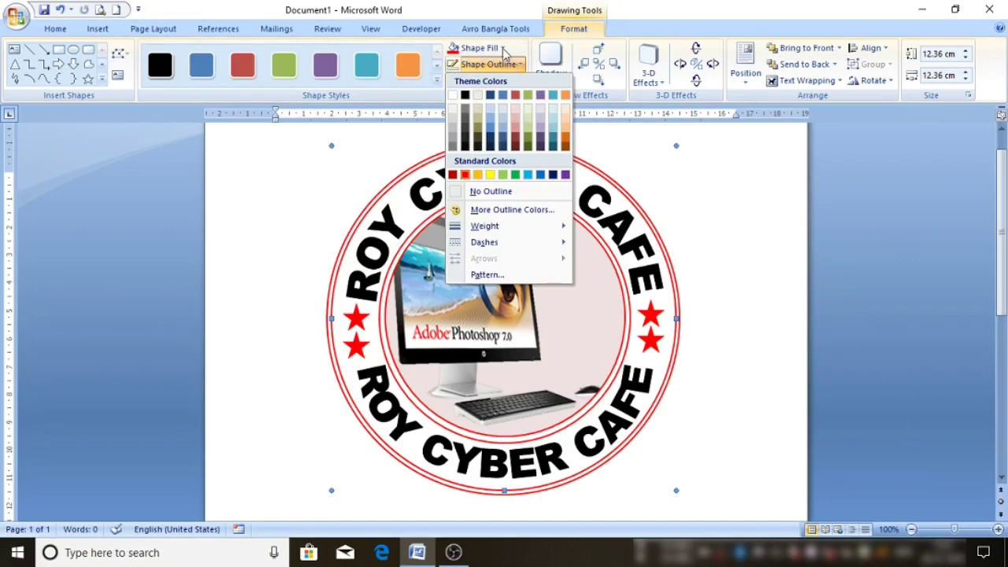
pyautogui.click(504, 49)
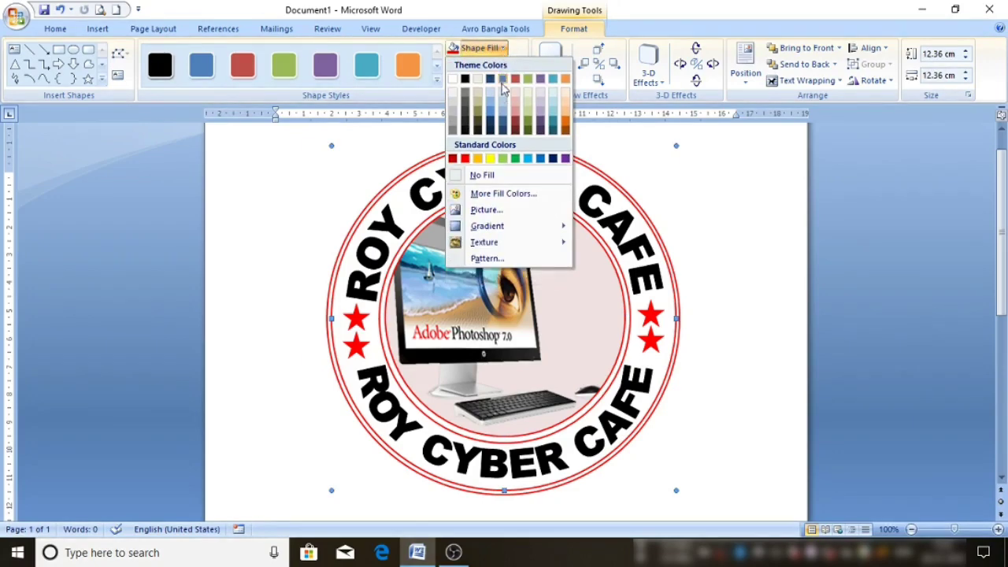
pyautogui.moveTo(498, 229)
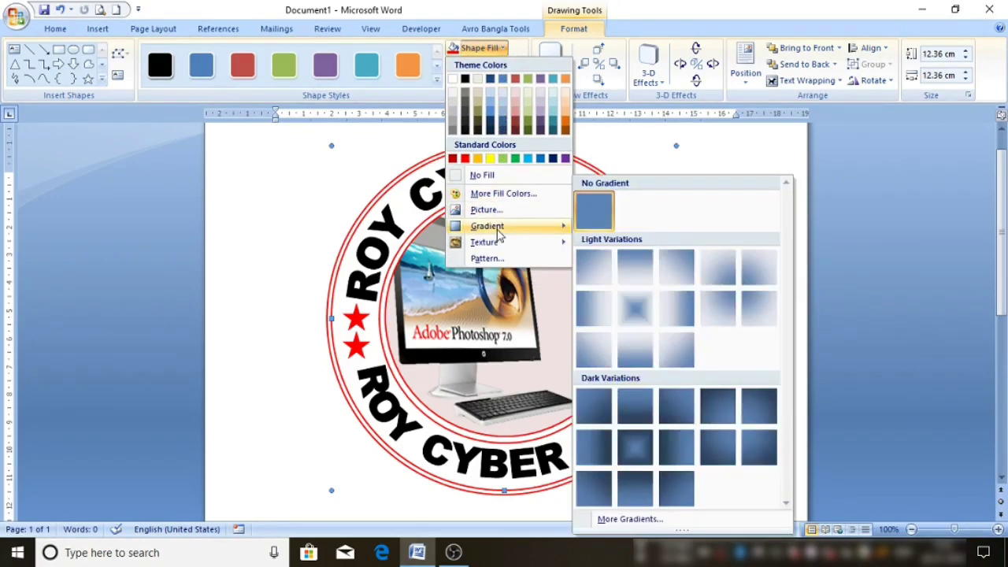
pyautogui.click(628, 520)
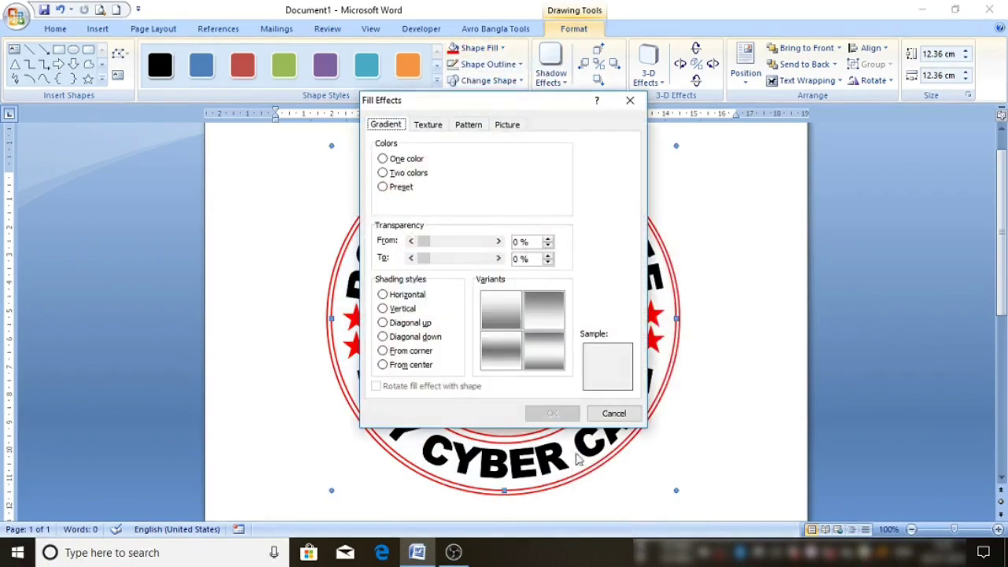
pyautogui.click(383, 173)
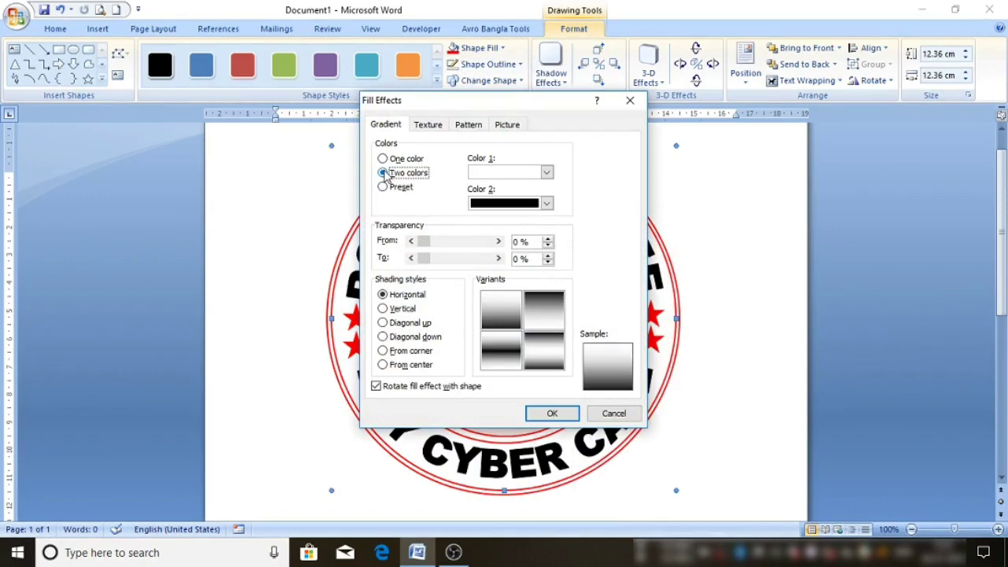
pyautogui.click(547, 203)
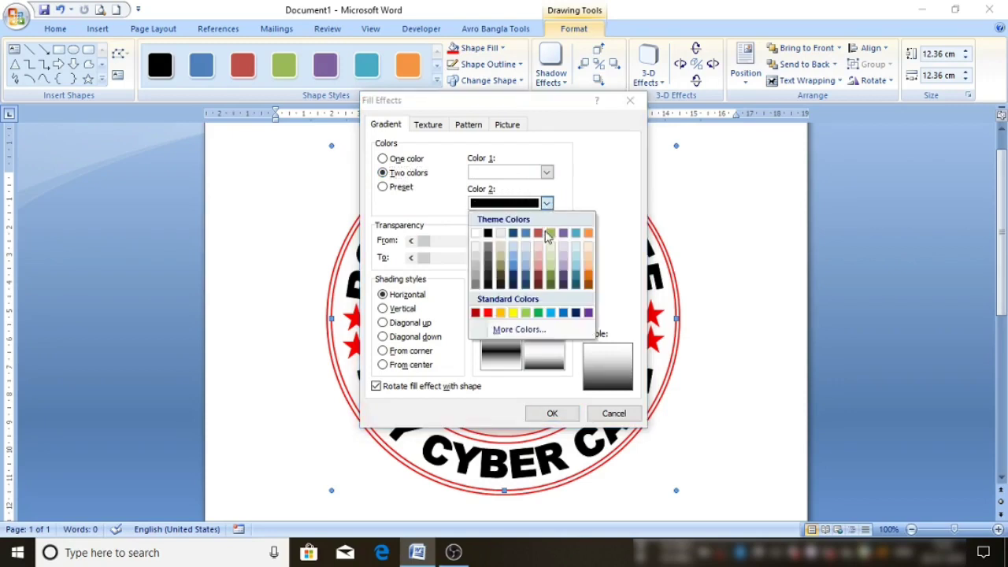
pyautogui.click(513, 313)
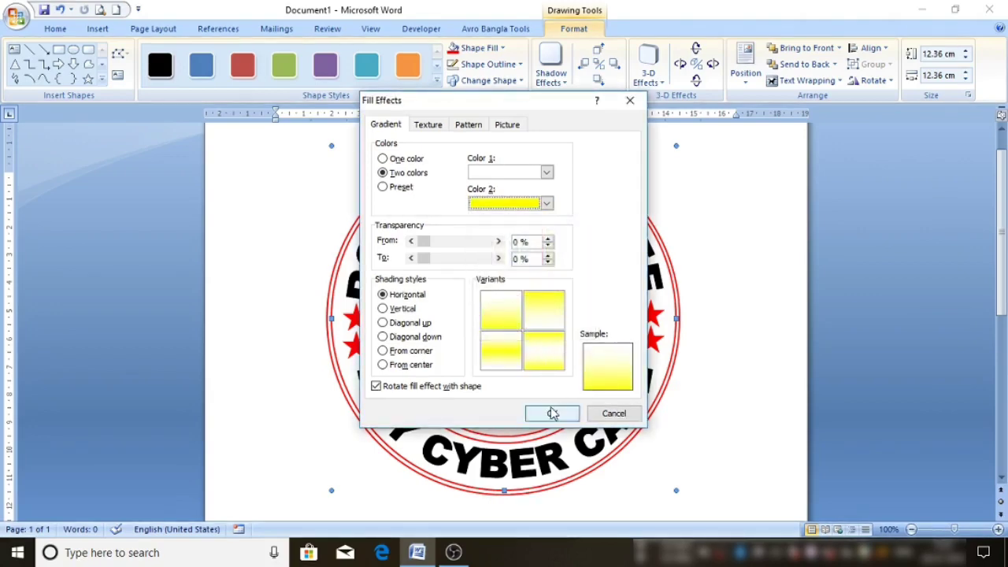
pyautogui.click(553, 413)
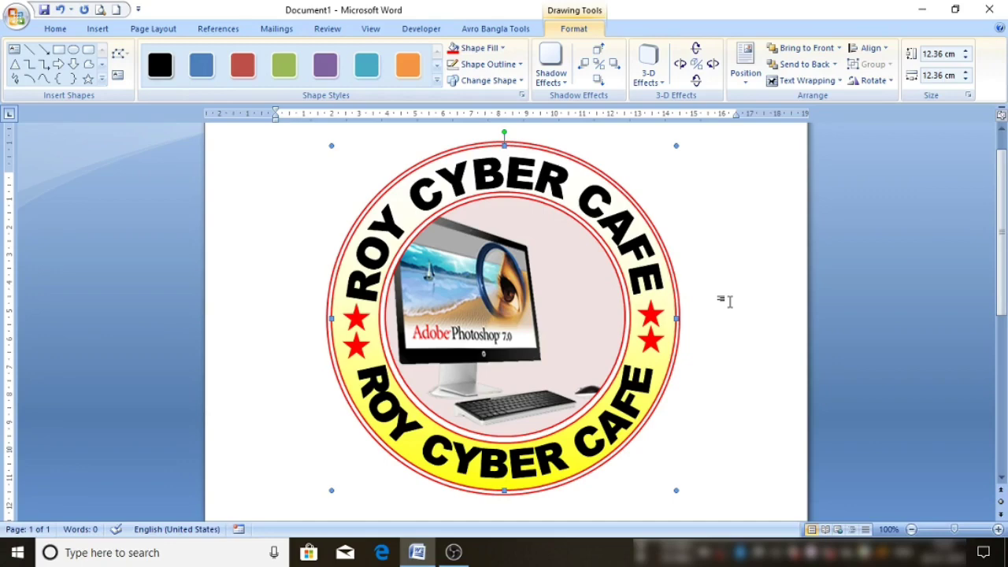
pyautogui.click(763, 274)
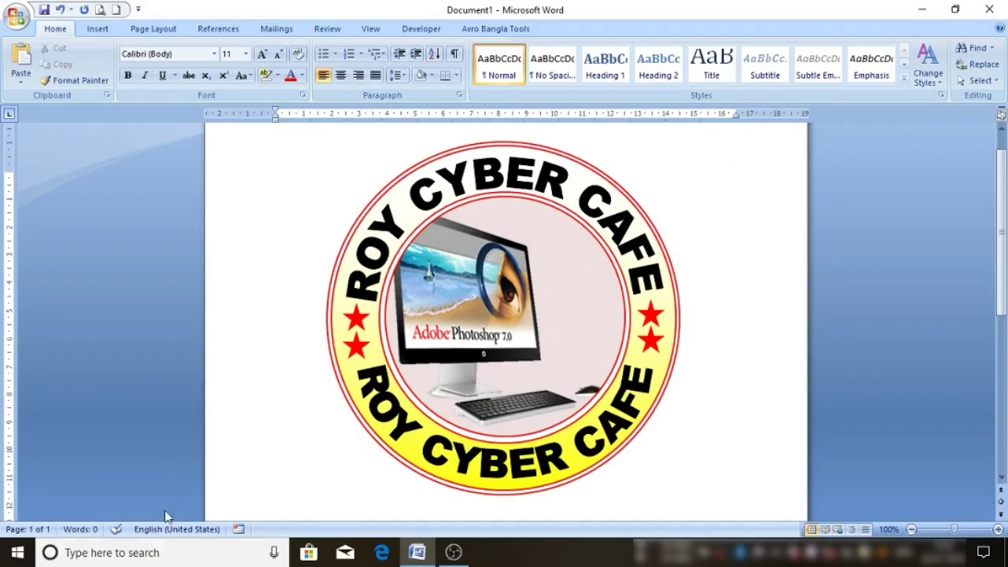
pyautogui.click(167, 555)
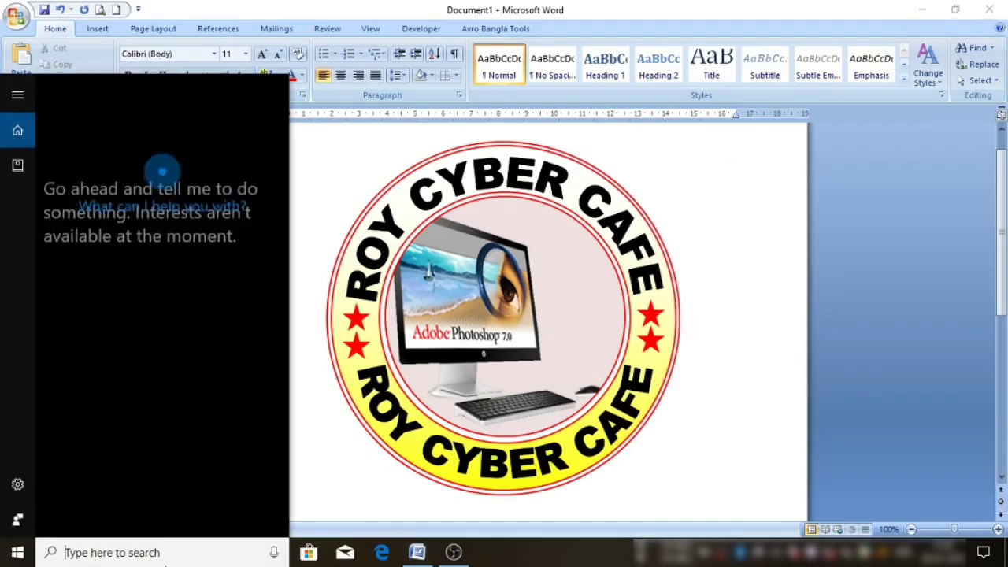
pyautogui.write('pic')
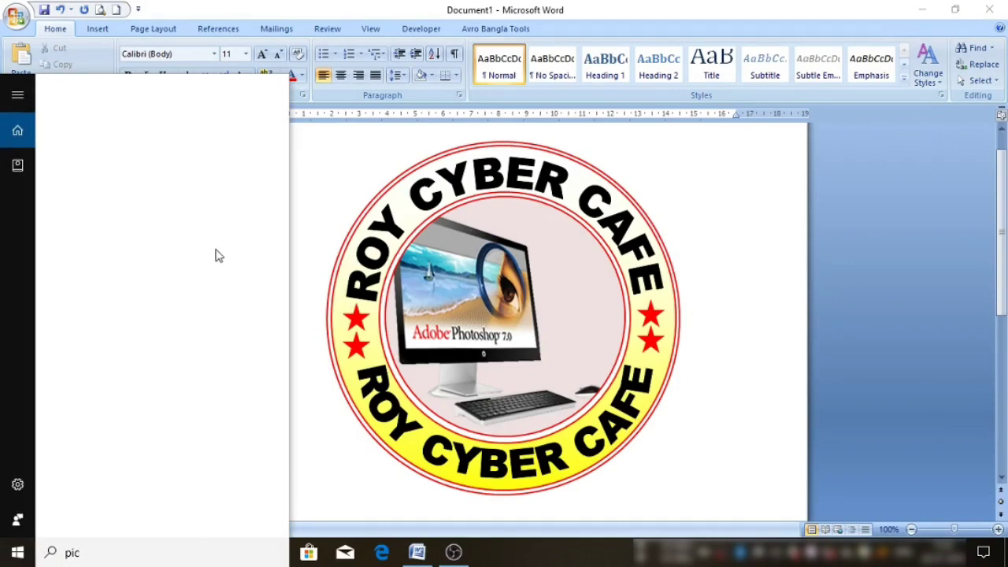
pyautogui.doubleClick(86, 555)
pyautogui.click(123, 559)
pyautogui.press('BackSpace')
pyautogui.press('BackSpace')
pyautogui.press('BackSpace')
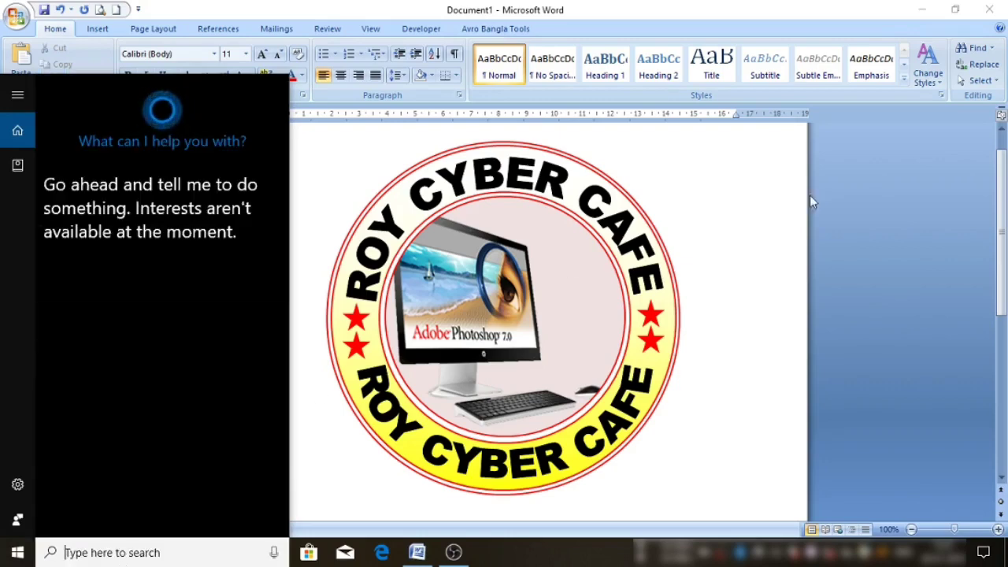
pyautogui.click(937, 204)
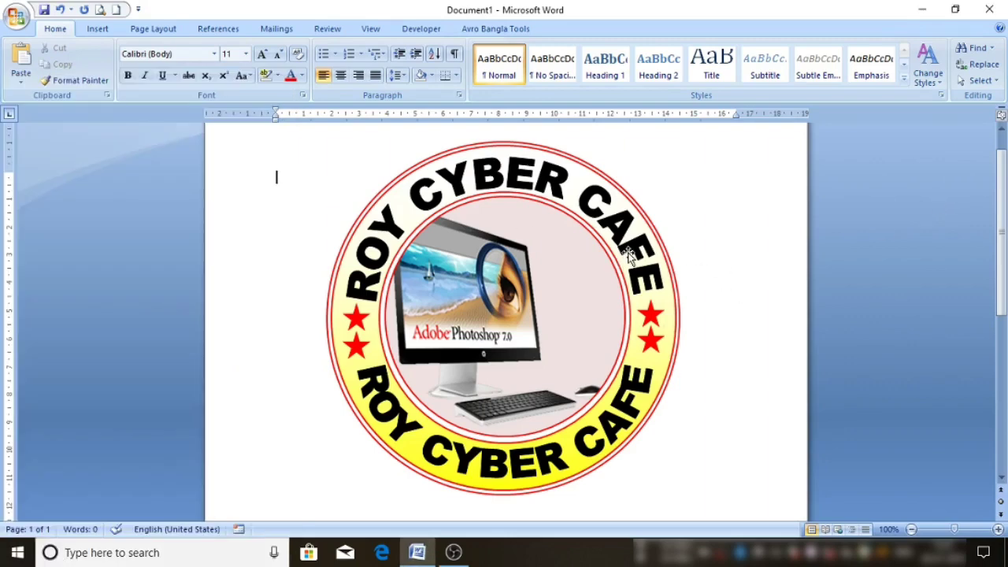